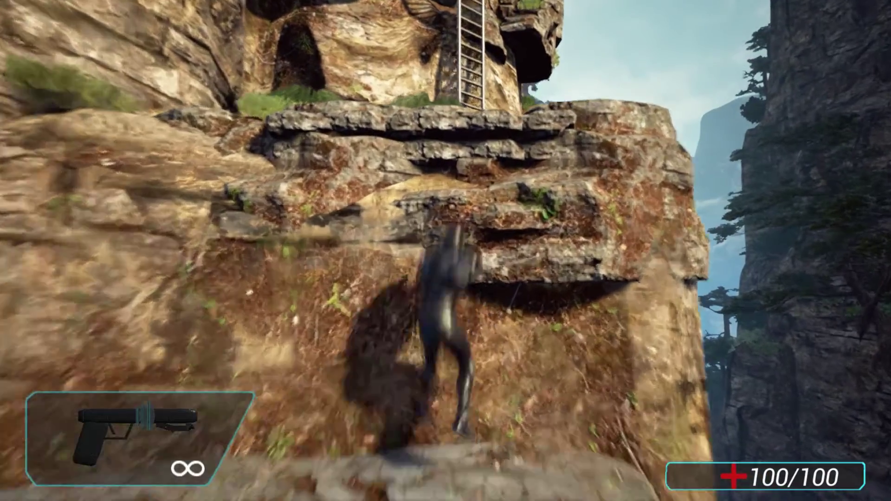
- Climb the character onto the rock ledge and up the first ladder to the top ledge
{"action": "key", "text": "w"}
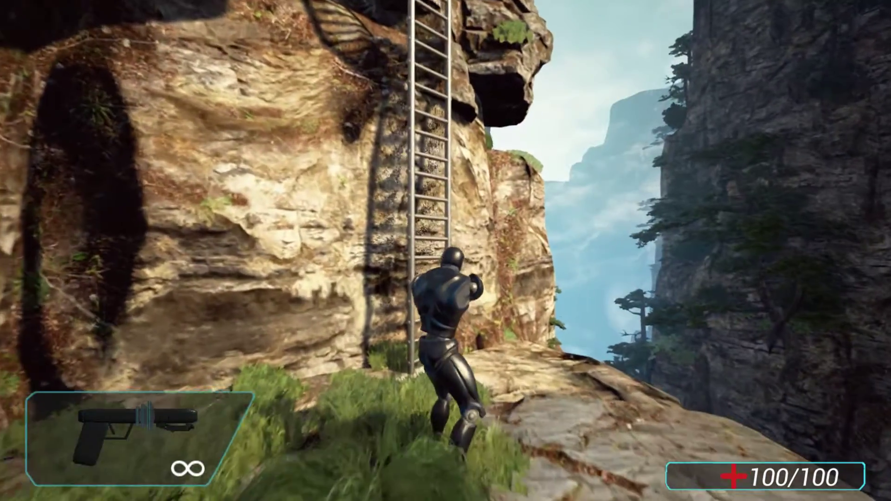
{"action": "key", "text": "w"}
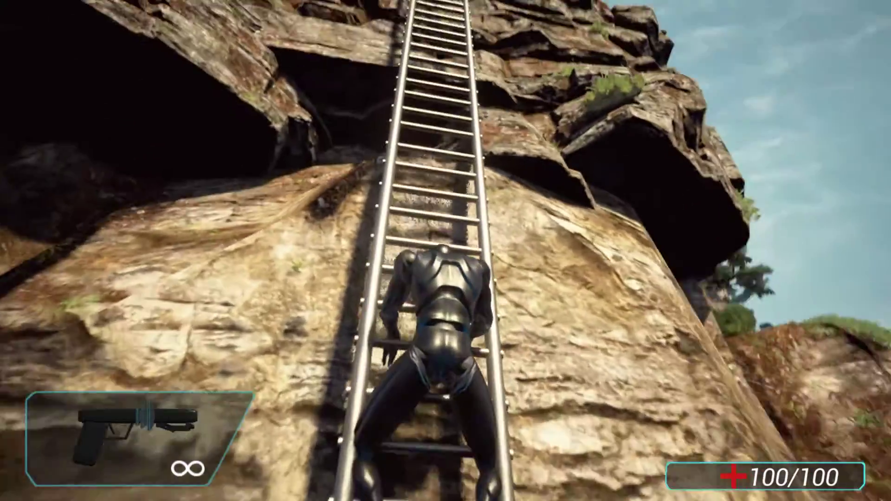
{"action": "key", "text": "w"}
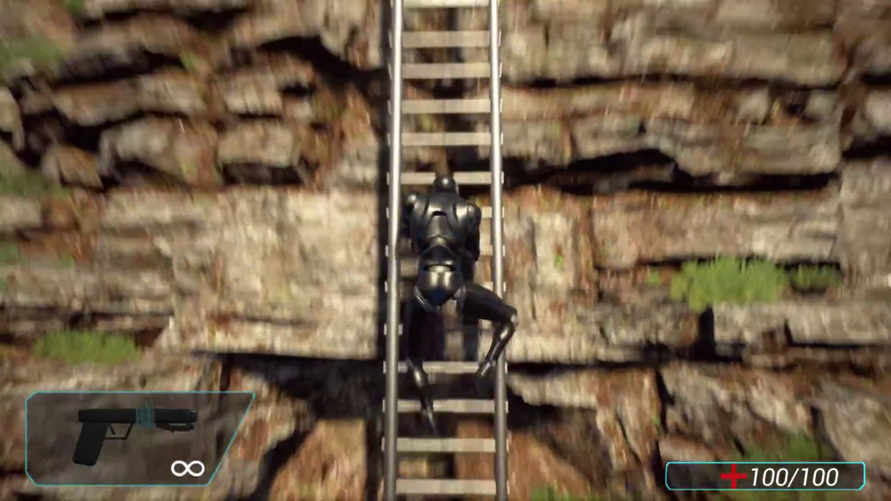
{"action": "key", "text": "w"}
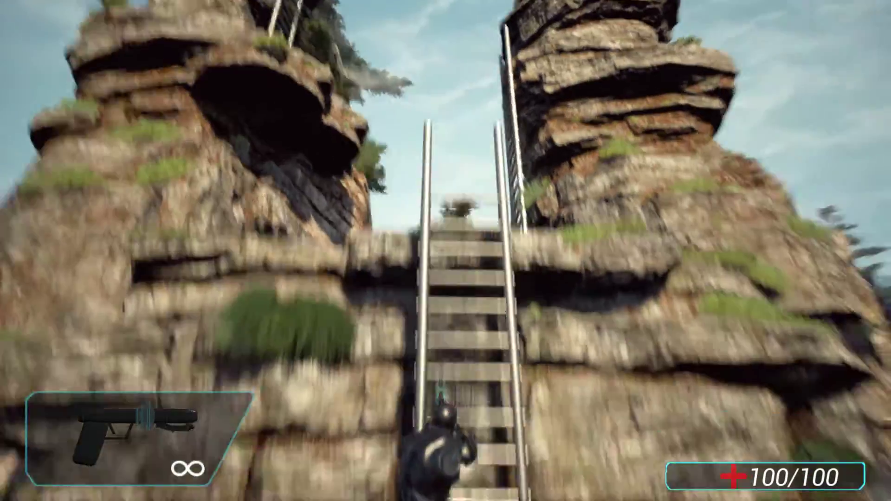
{"action": "key", "text": "w"}
{"action": "key", "text": "w"}
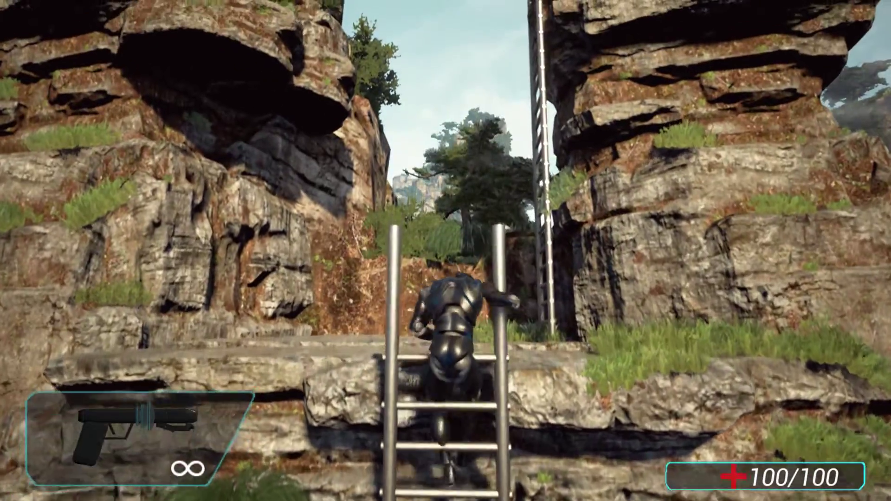
- Climb the tall ladder and pull up onto the cliff top beside the launchpad
{"action": "key", "text": "w"}
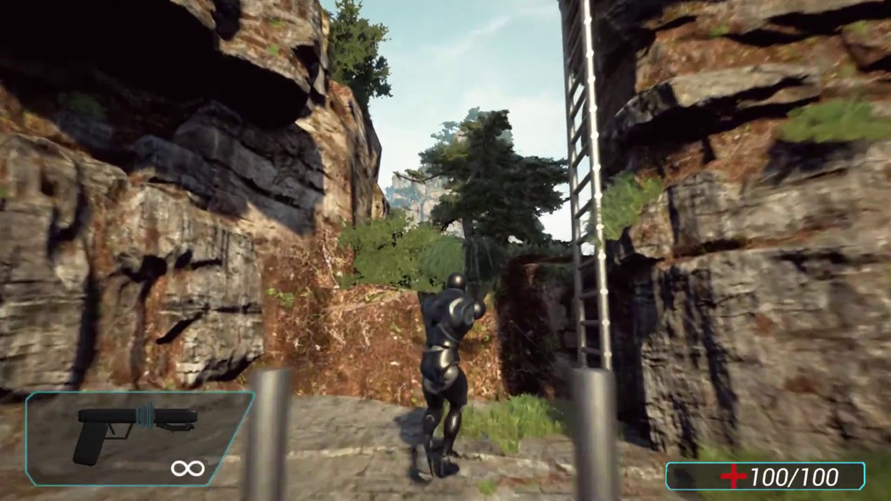
{"action": "key", "text": "w"}
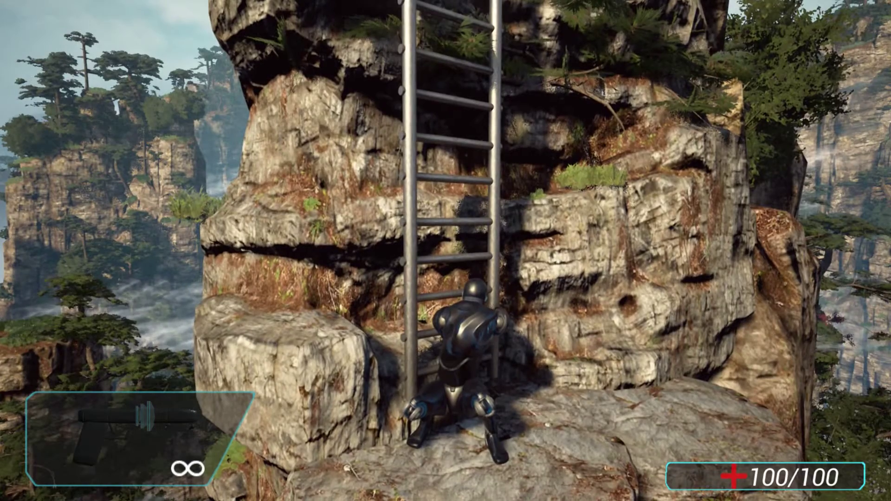
{"action": "key", "text": "w"}
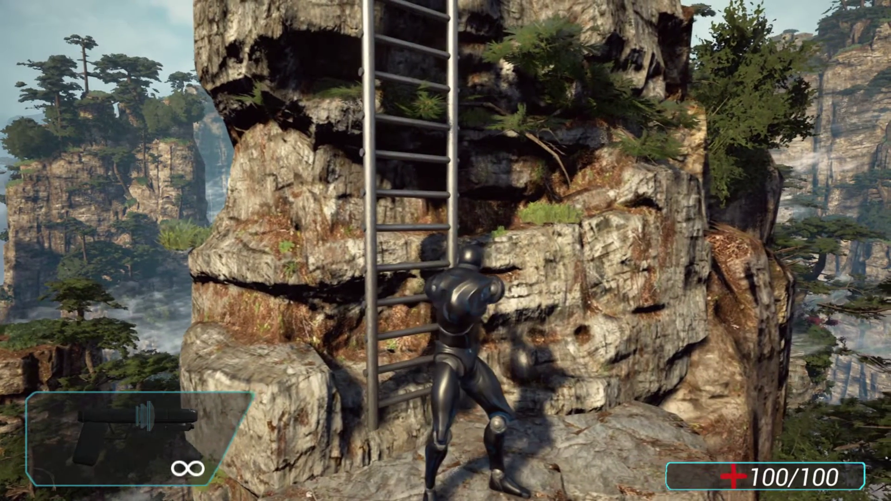
{"action": "key", "text": "w"}
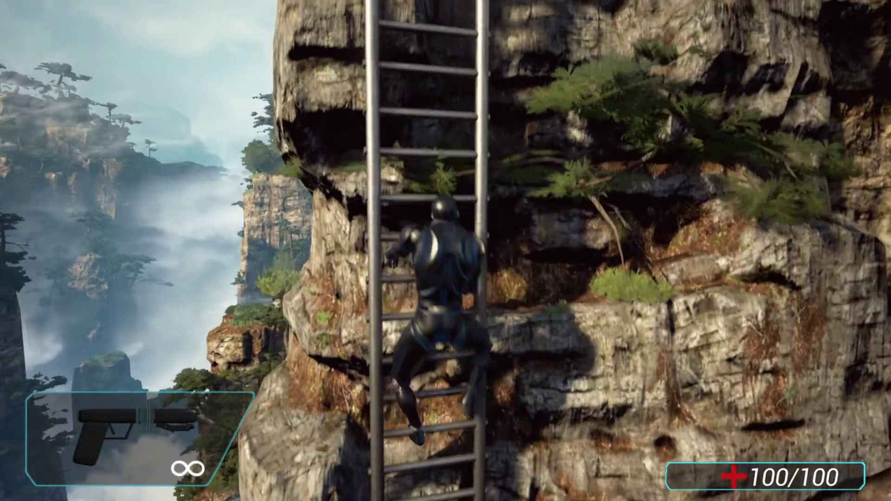
{"action": "key", "text": "w"}
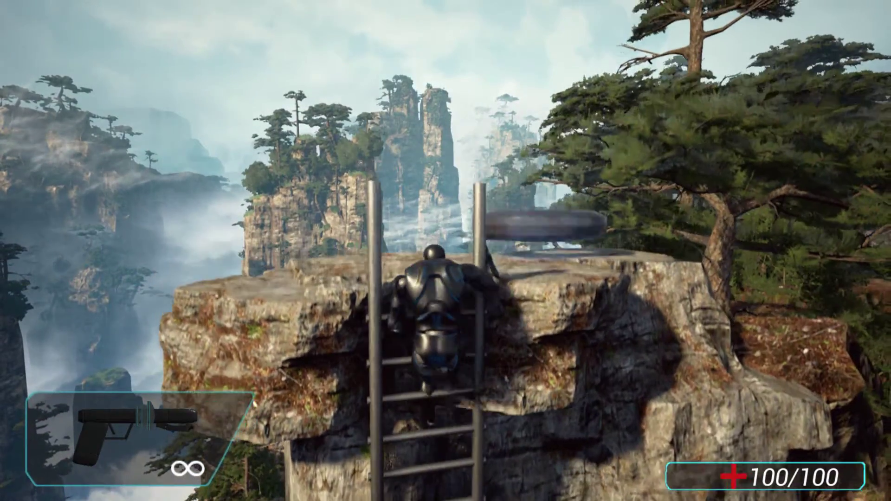
{"action": "key", "text": "s"}
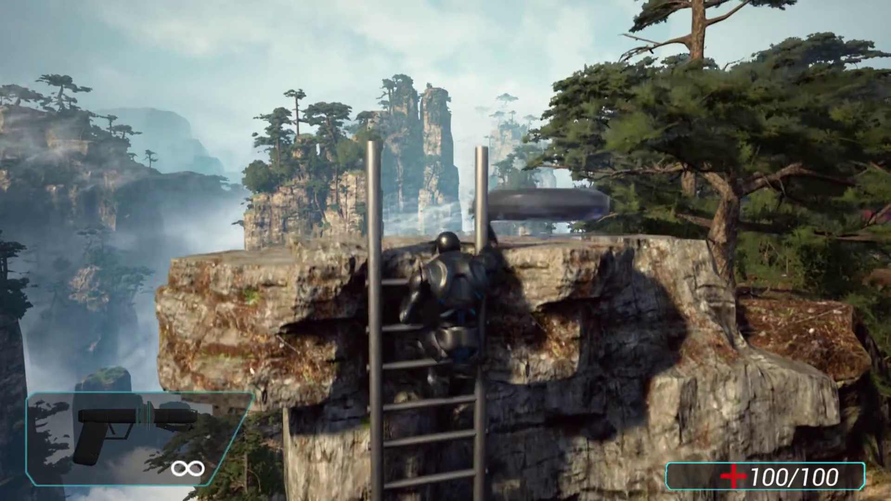
{"action": "key", "text": "w"}
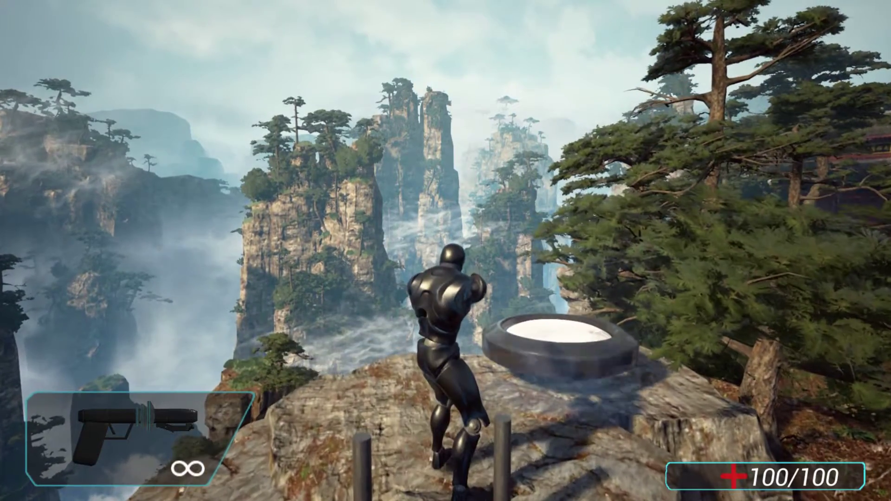
{"action": "mouse_move", "coordinate": [446, 251]}
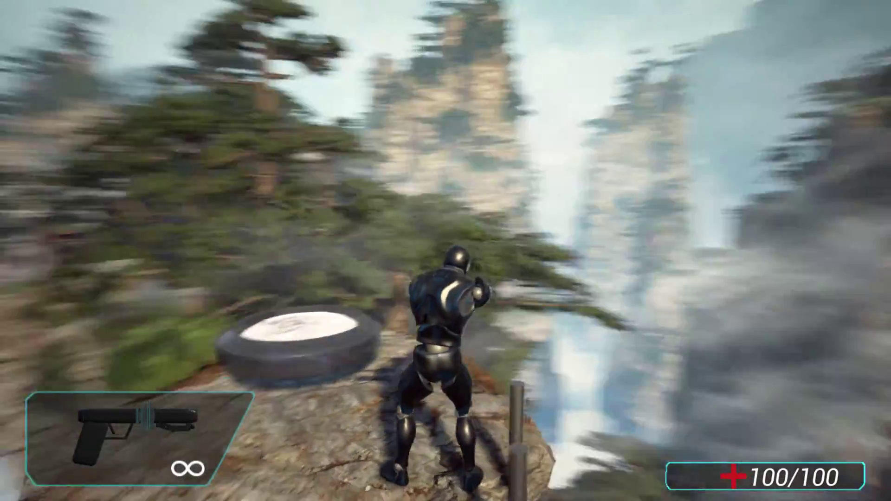
- Jump onto the cliff-top launchpad to launch over the tree
{"action": "key", "text": "space"}
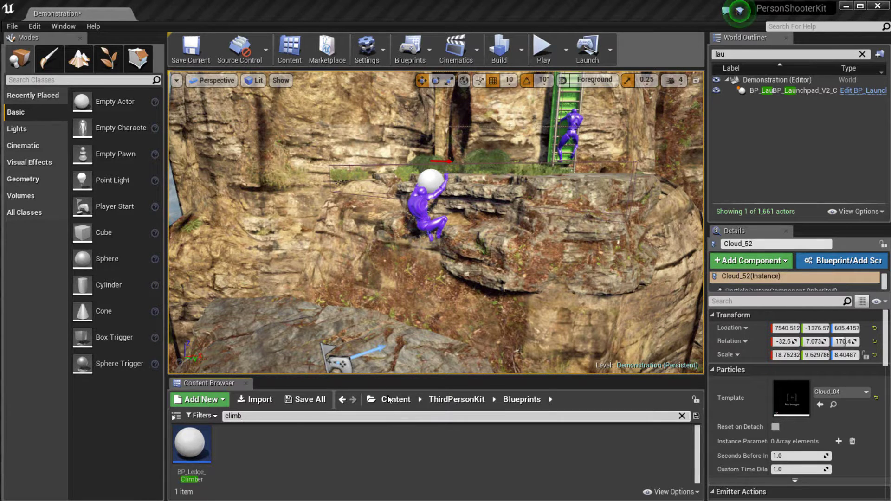
- Select the BP_Ledge_Climber actor on the rock ledge and view it from a lower angle
{"action": "left_click", "coordinate": [430, 187]}
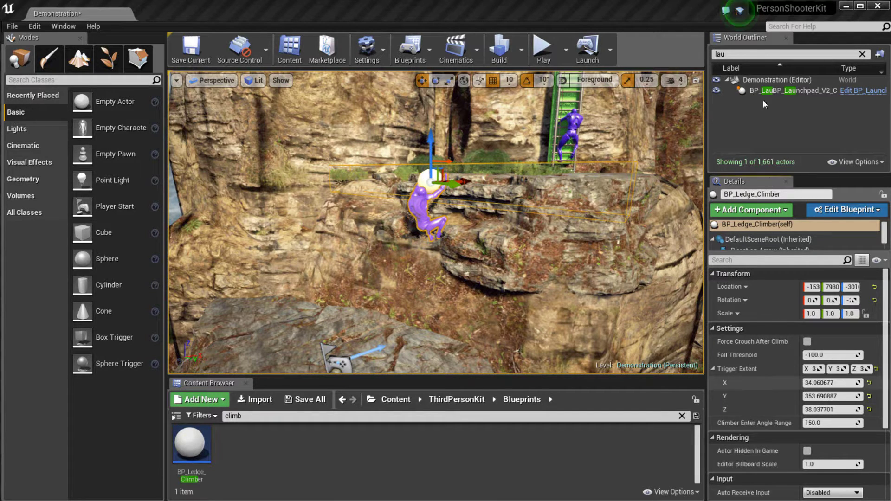
{"action": "right_click_drag", "start_coordinate": [512, 332], "coordinate": [512, 333]}
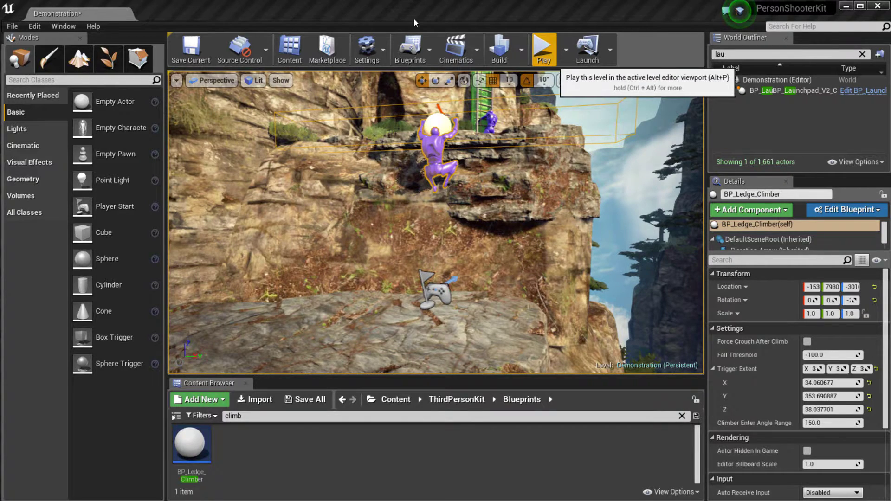
- Play-test the level, climbing onto the rock ledge and walking to the ladder base
{"action": "key", "text": "alt+p"}
{"action": "left_click", "coordinate": [486, 205]}
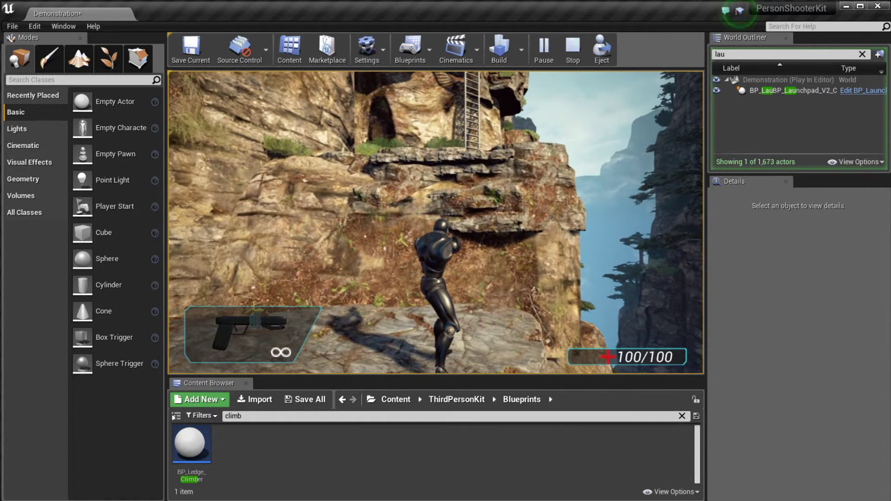
{"action": "key", "text": "space"}
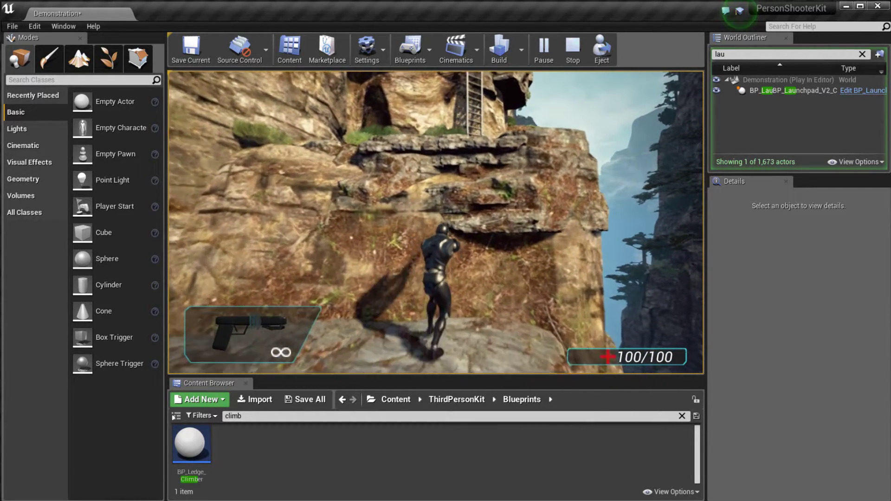
{"action": "key", "text": "w"}
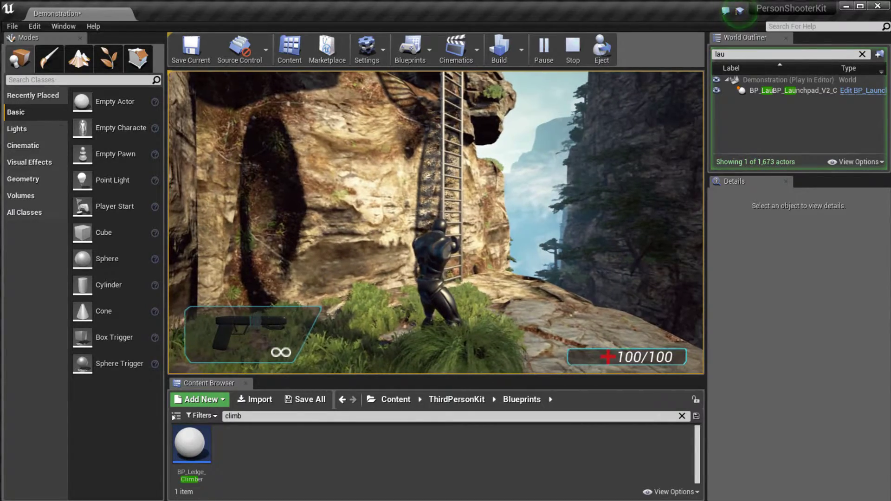
{"action": "key", "text": "a"}
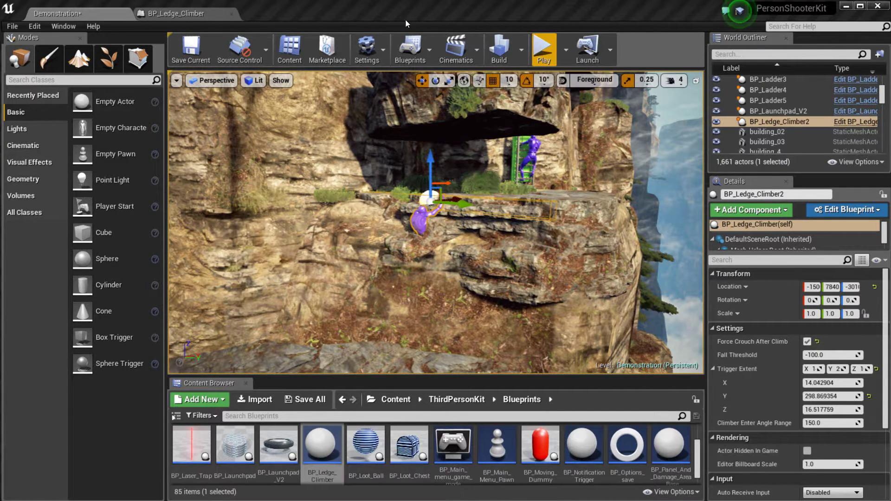
- Play-test again, walking under the overhang and crouching at the grassy ledge edge
{"action": "left_click", "coordinate": [543, 46]}
{"action": "key", "text": "w"}
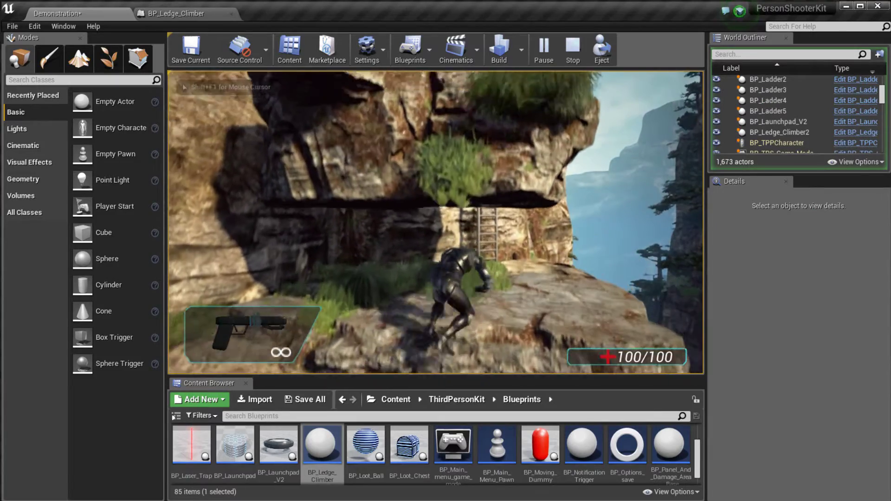
{"action": "key", "text": "w"}
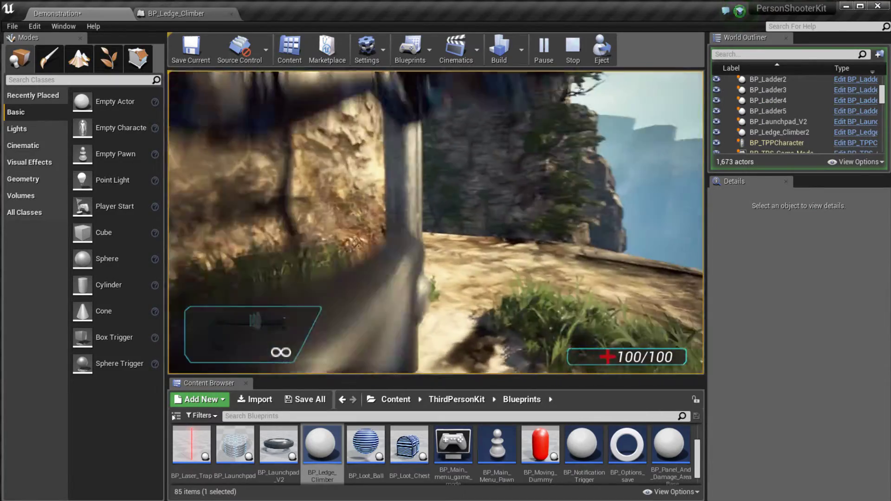
{"action": "key", "text": "w"}
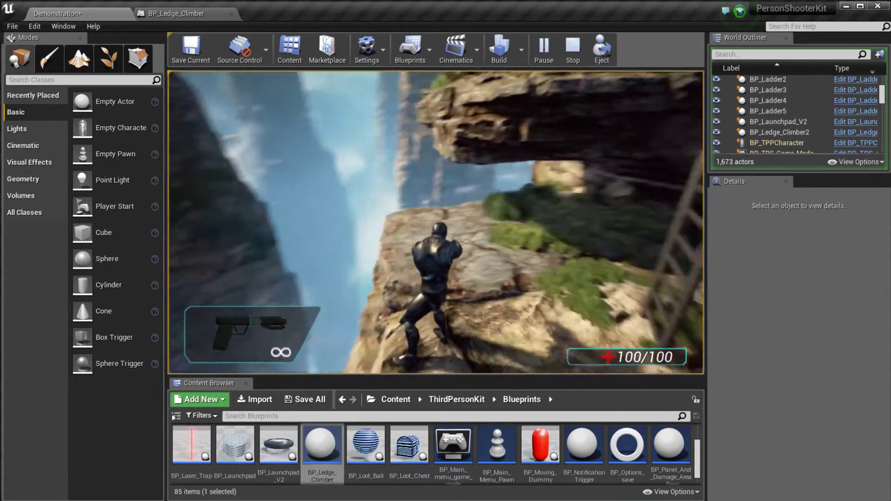
{"action": "key", "text": "w"}
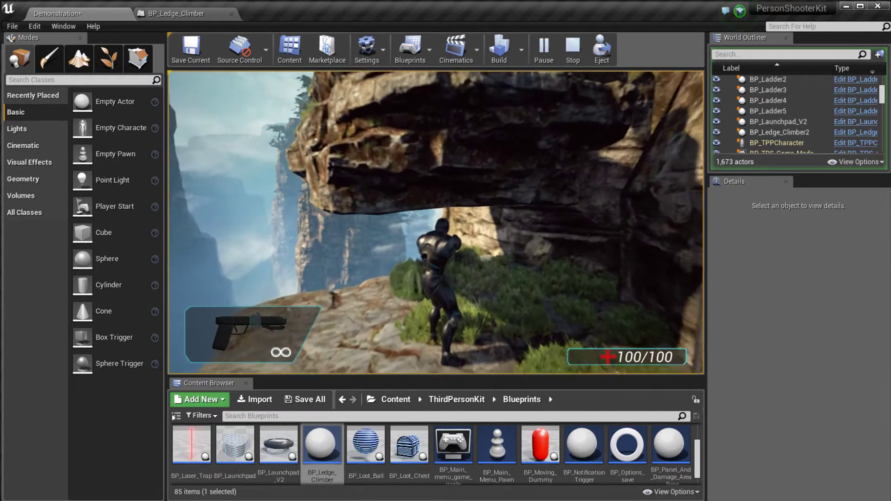
{"action": "key", "text": "w"}
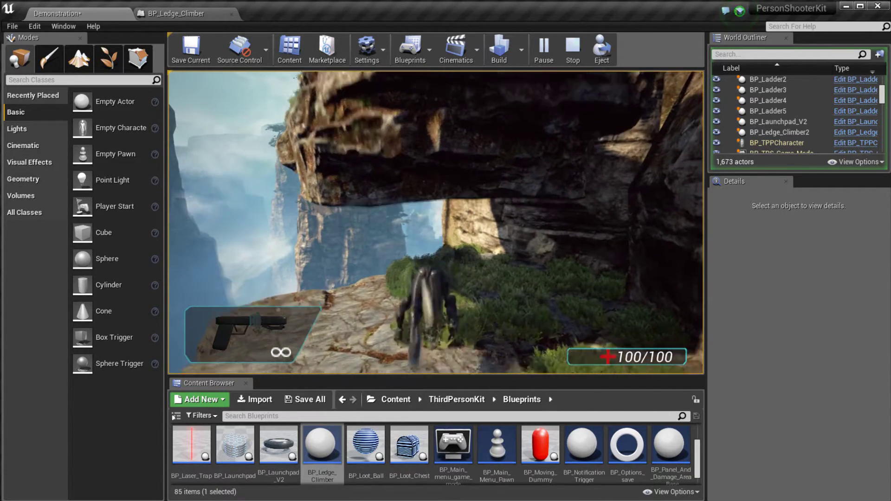
{"action": "key", "text": "w"}
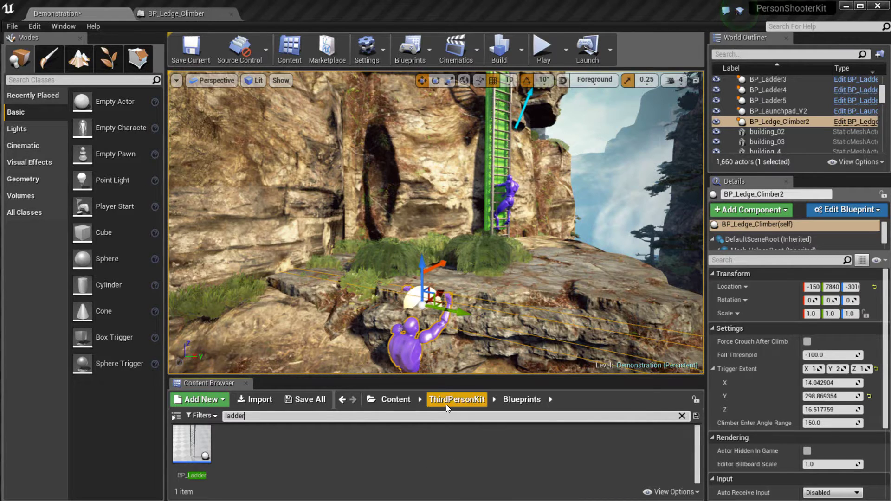
- Drag a new BP_Ladder from ThirdPersonKit Blueprints beside the existing ladder and rotate it to -80° yaw
{"action": "left_click", "coordinate": [520, 400]}
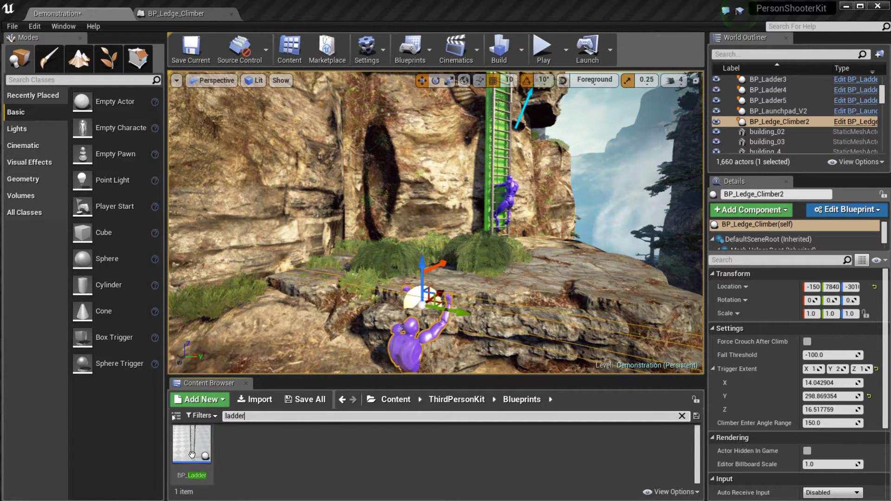
{"action": "left_click_drag", "start_coordinate": [191, 443], "coordinate": [538, 271]}
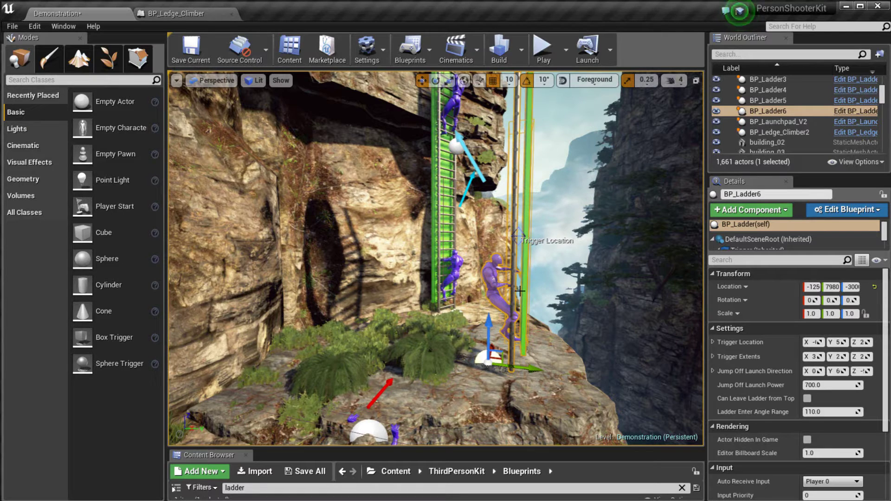
{"action": "key", "text": "e"}
{"action": "left_click_drag", "start_coordinate": [509, 375], "coordinate": [462, 395]}
{"action": "left_click_drag", "start_coordinate": [518, 400], "coordinate": [518, 399]}
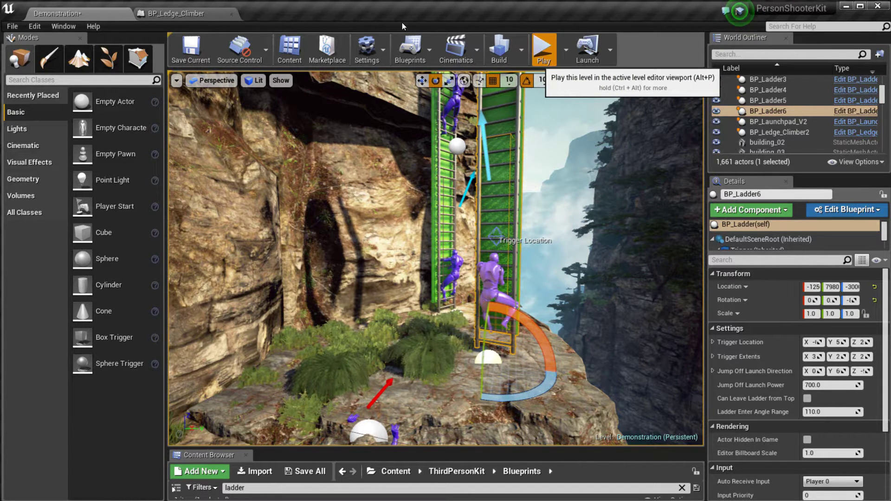
{"action": "key", "text": "alt+p"}
{"action": "key", "text": "w"}
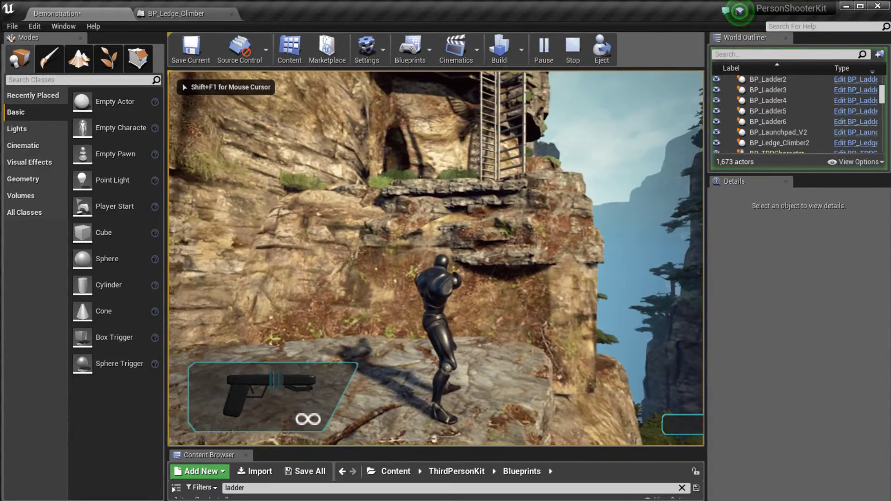
{"action": "key", "text": "space"}
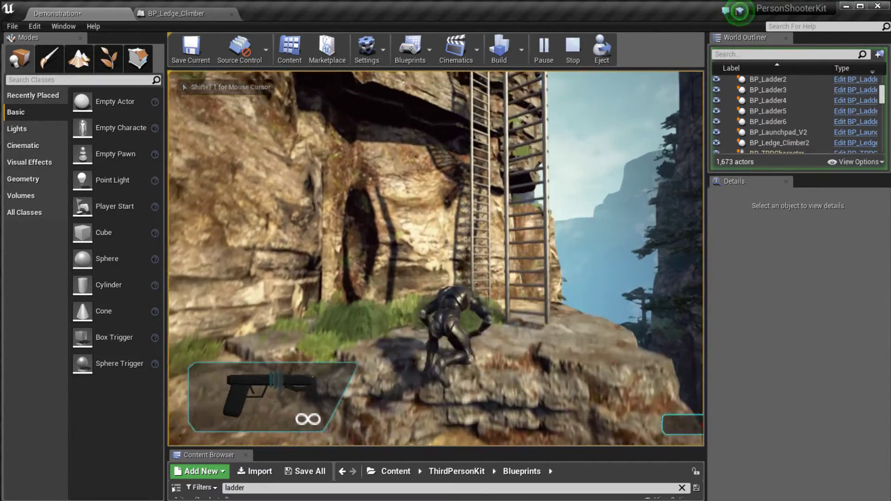
{"action": "key", "text": "w"}
{"action": "key", "text": "w"}
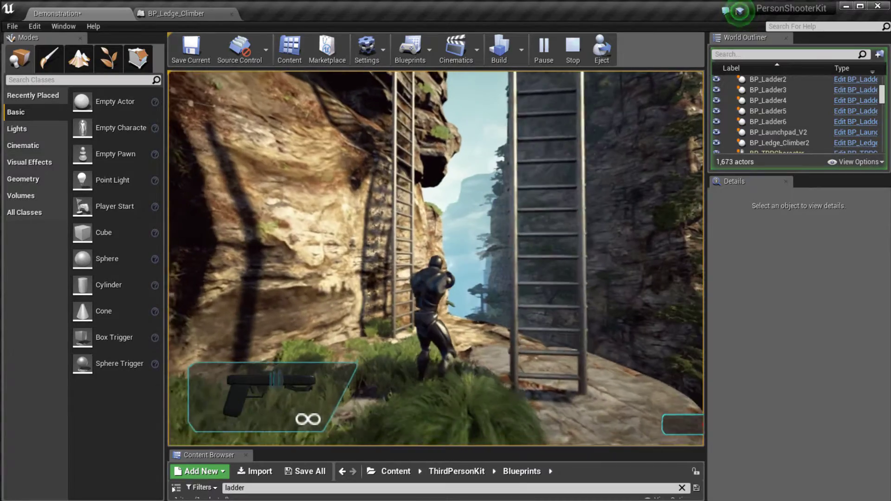
{"action": "key", "text": "w"}
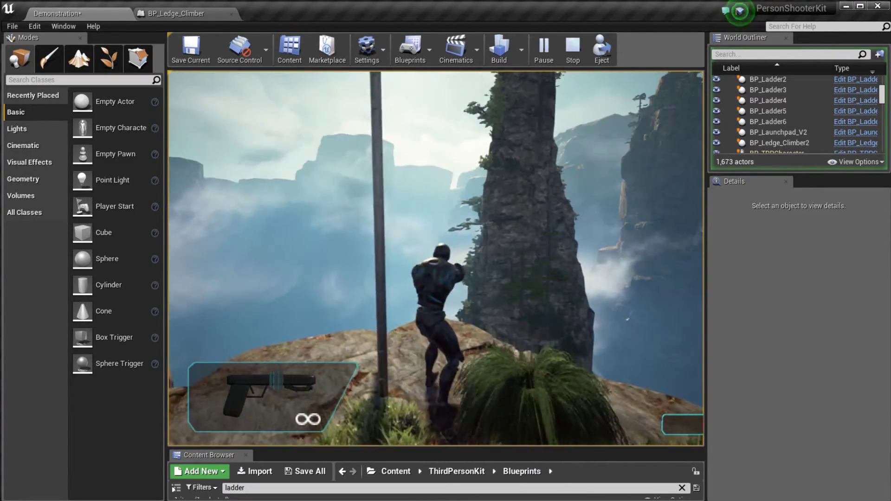
{"action": "key", "text": "w"}
{"action": "key", "text": "w"}
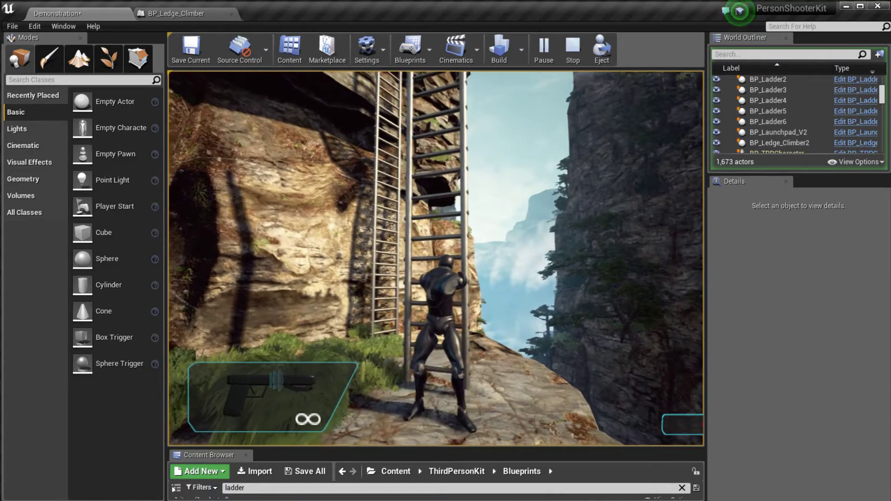
{"action": "key", "text": "w"}
{"action": "key", "text": "w"}
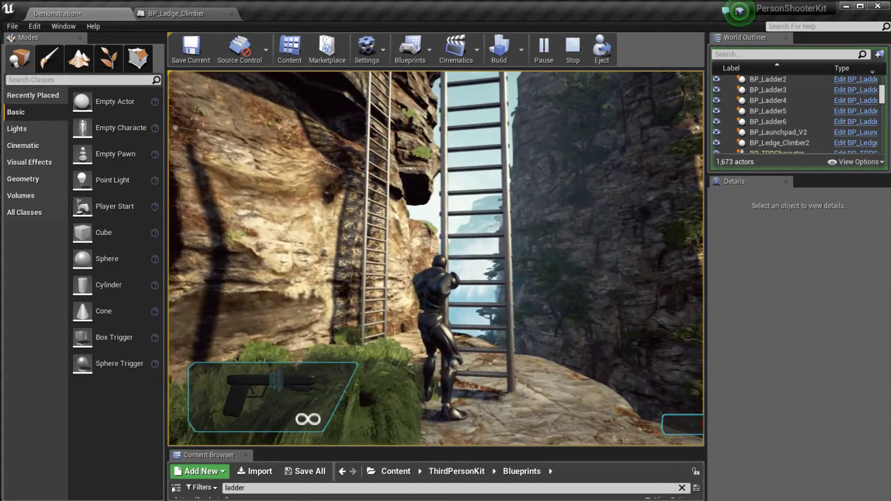
{"action": "key", "text": "s"}
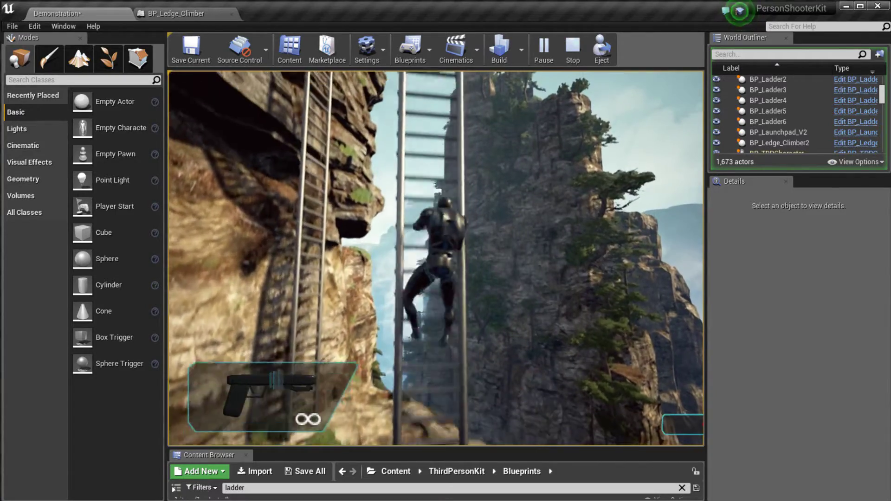
{"action": "key", "text": "Escape"}
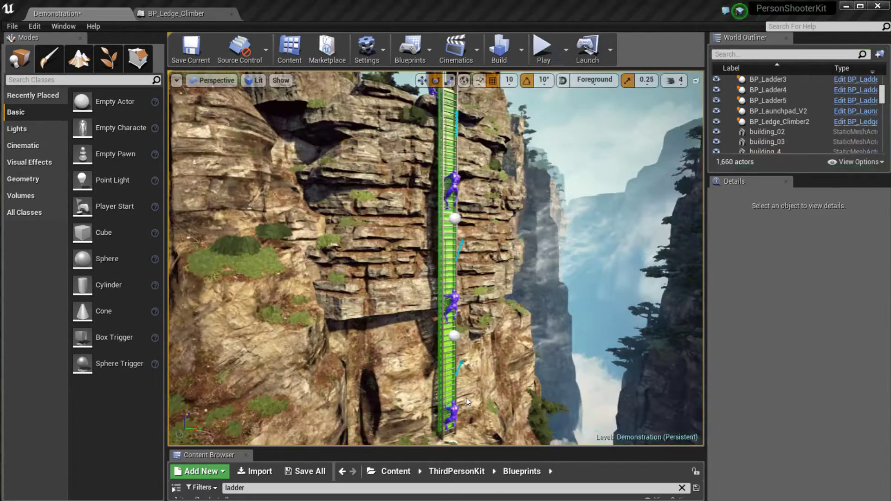
- Inspect BP_Ladder, BP_Ladder2 and BP_Ladder3 in turn, then start a new play session
{"action": "left_click", "coordinate": [442, 374]}
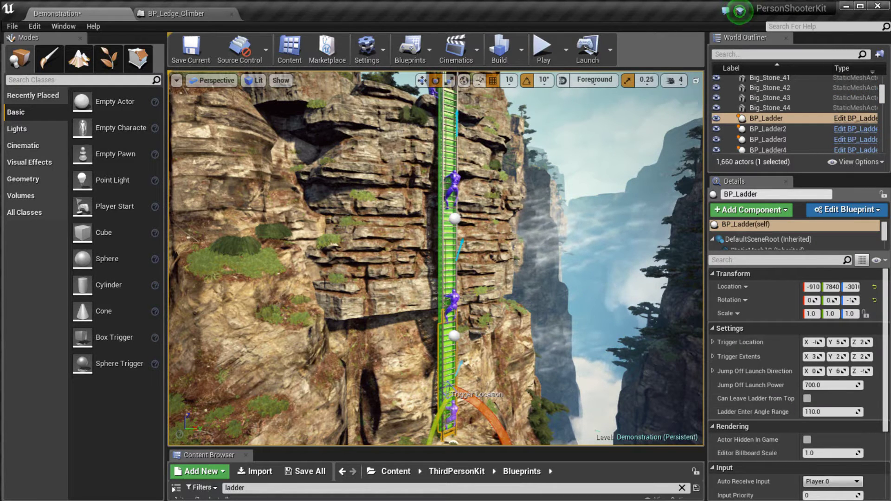
{"action": "key", "text": "w"}
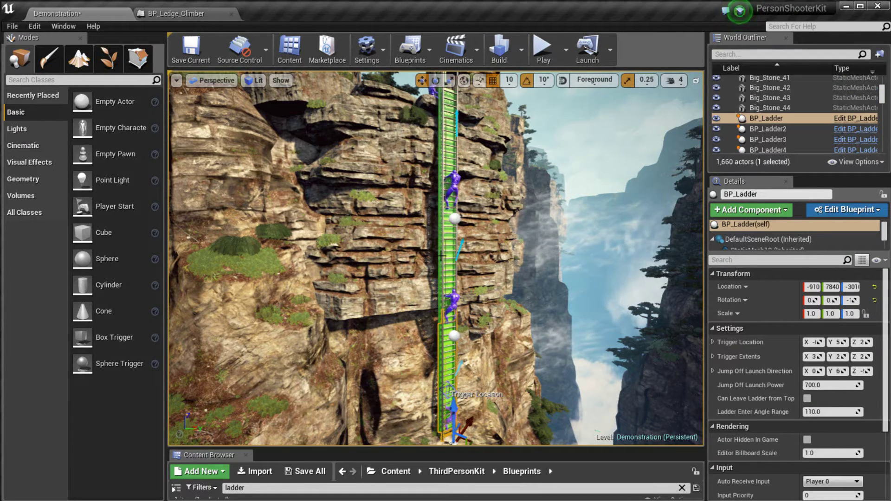
{"action": "left_click", "coordinate": [442, 253]}
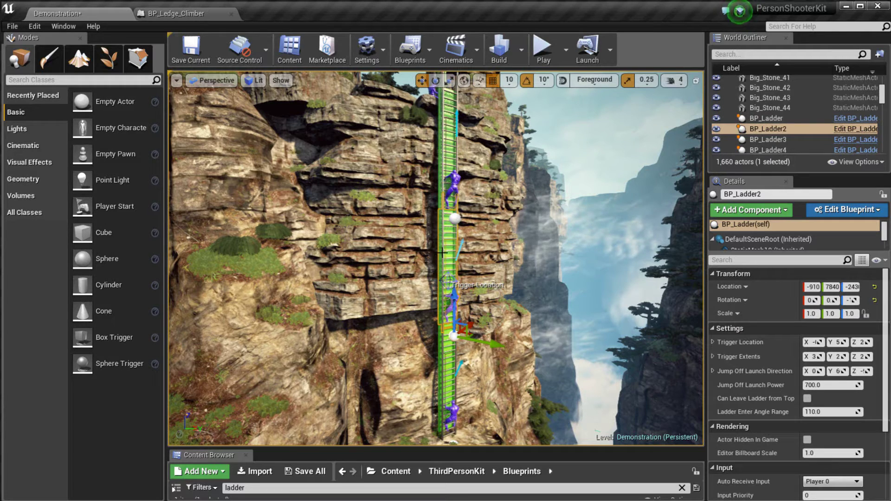
{"action": "left_click", "coordinate": [438, 145]}
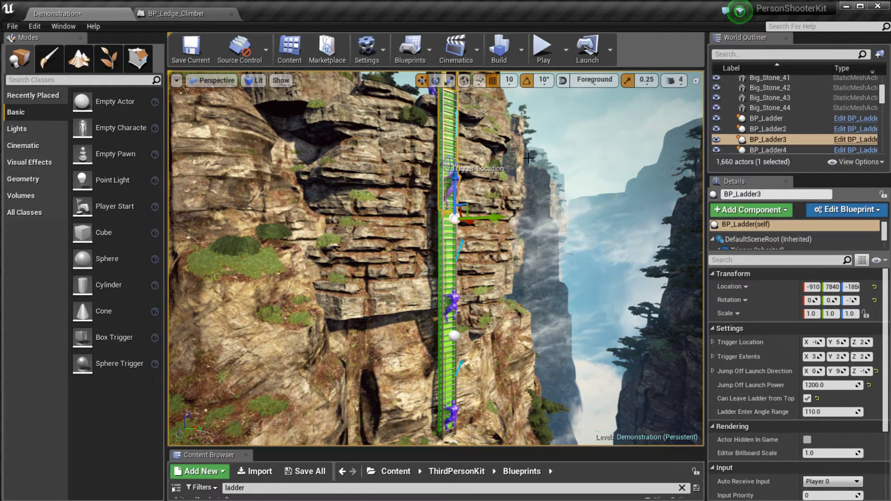
{"action": "left_click", "coordinate": [544, 47]}
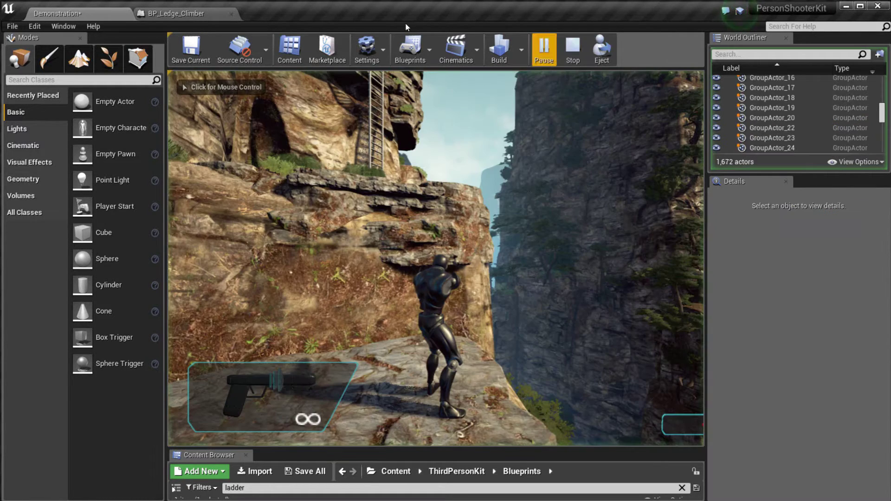
- Climb onto the rock ledge and partway up the lower ladder, then end play with Esc
{"action": "left_click", "coordinate": [520, 207]}
{"action": "key", "text": "w"}
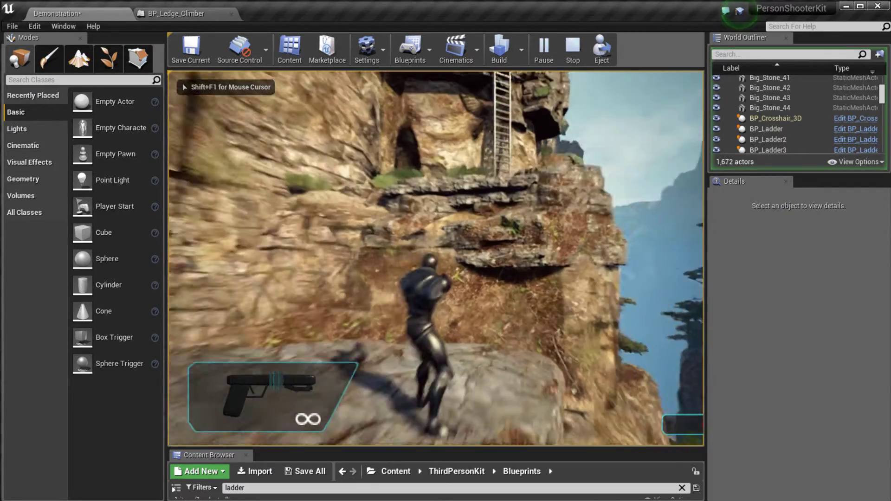
{"action": "key", "text": "space"}
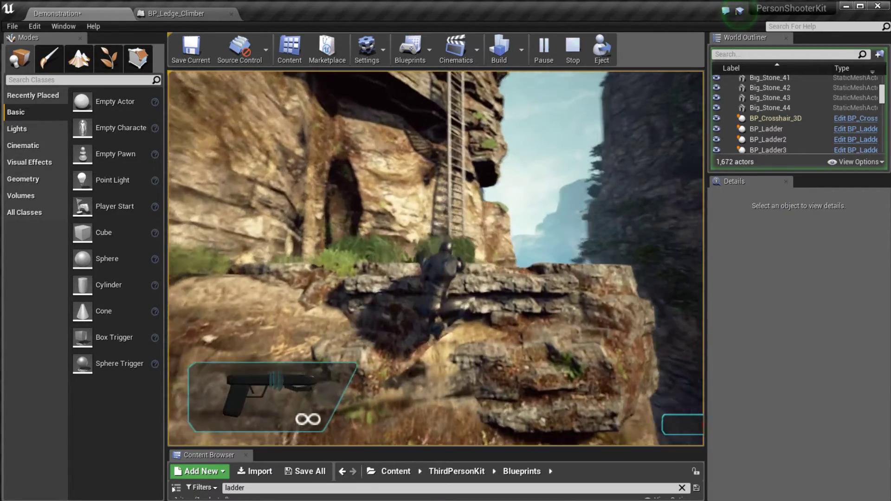
{"action": "key", "text": "w"}
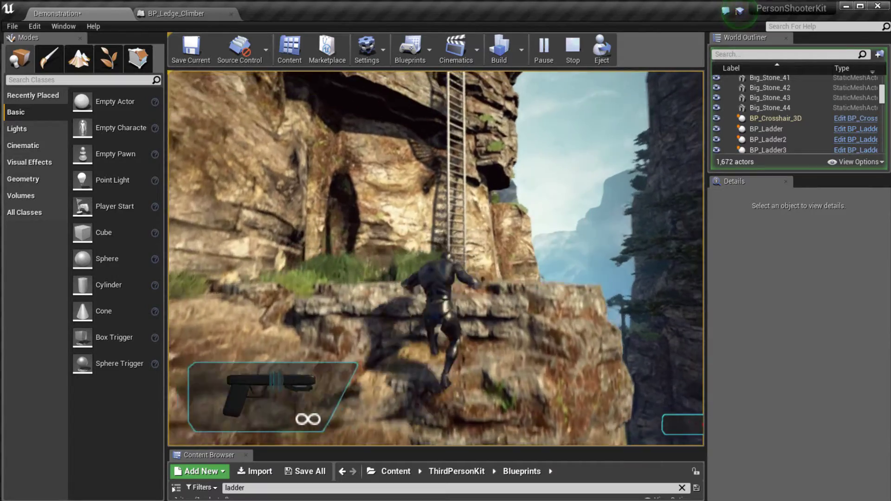
{"action": "key", "text": "w"}
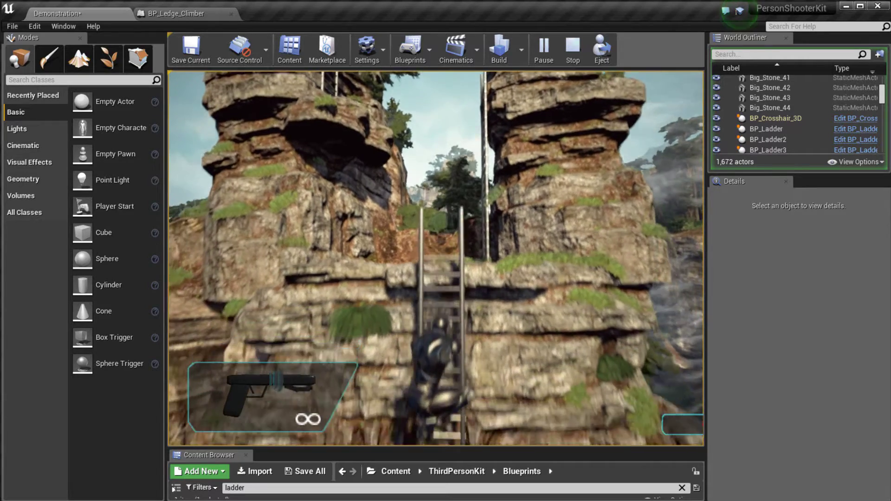
{"action": "key", "text": "Escape"}
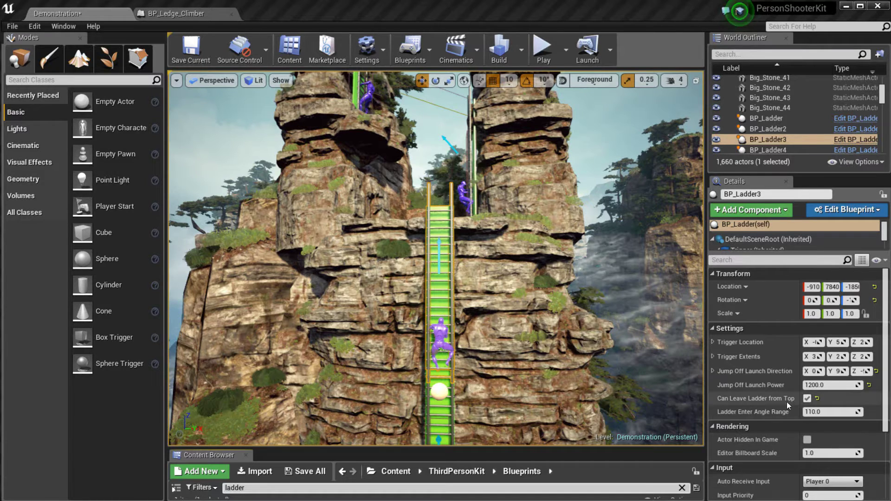
- Read the tooltip for BP_Ladder3's Can Leave Ladder from Top setting
{"action": "mouse_move", "coordinate": [736, 398]}
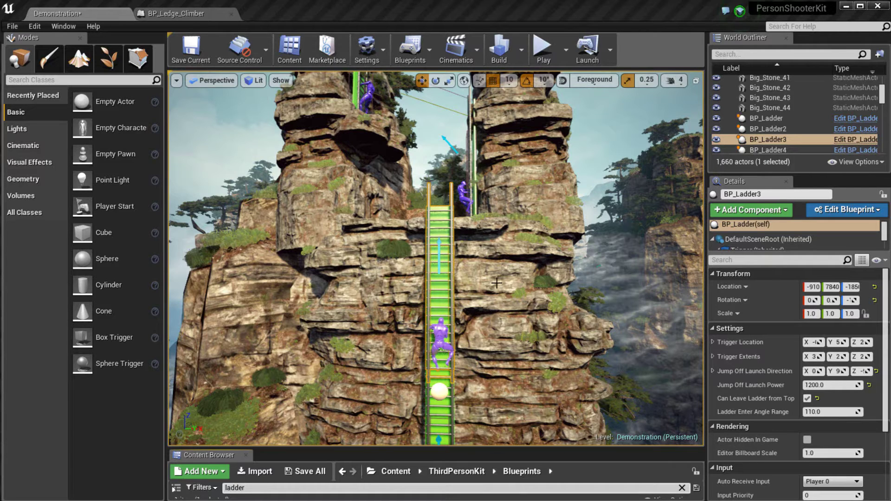
- Play-test climbing the cliff ladder toward the ledge and back down, then stop the session
{"action": "left_click", "coordinate": [542, 49]}
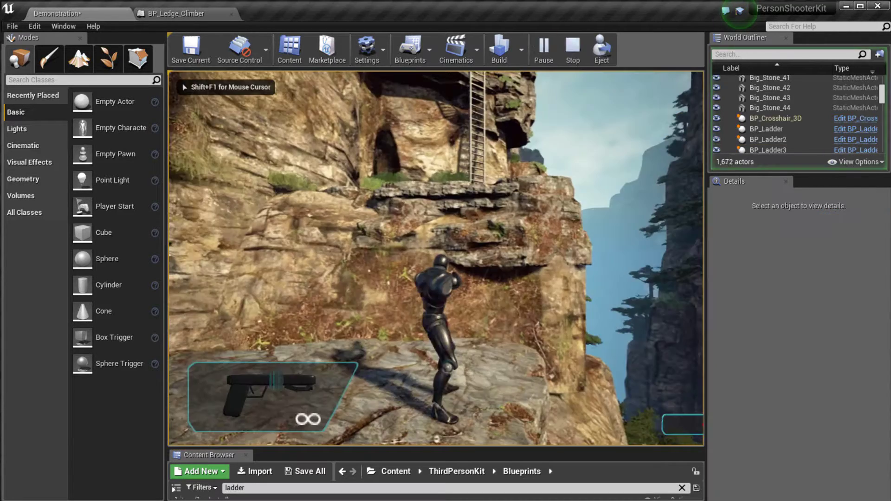
{"action": "key", "text": "w"}
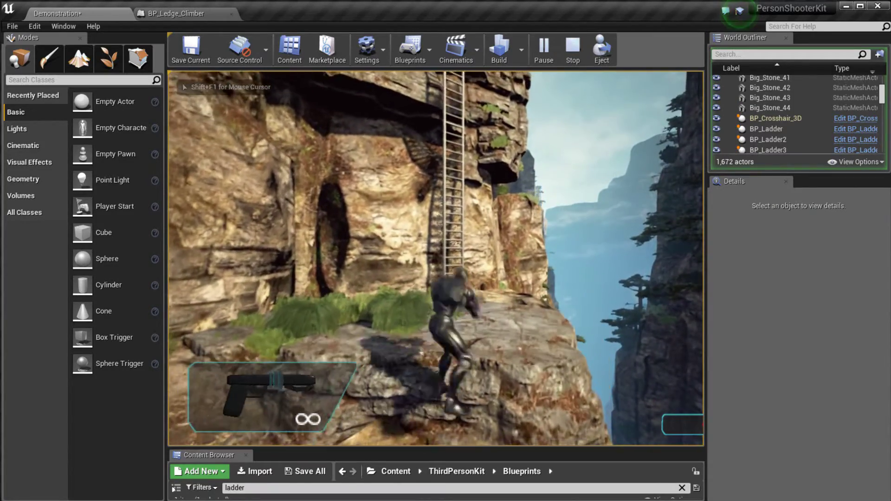
{"action": "key", "text": "w"}
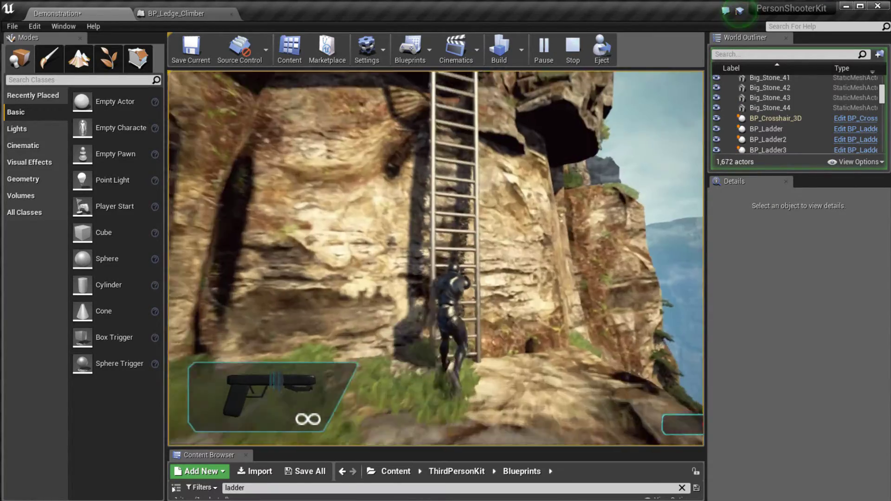
{"action": "key", "text": "w"}
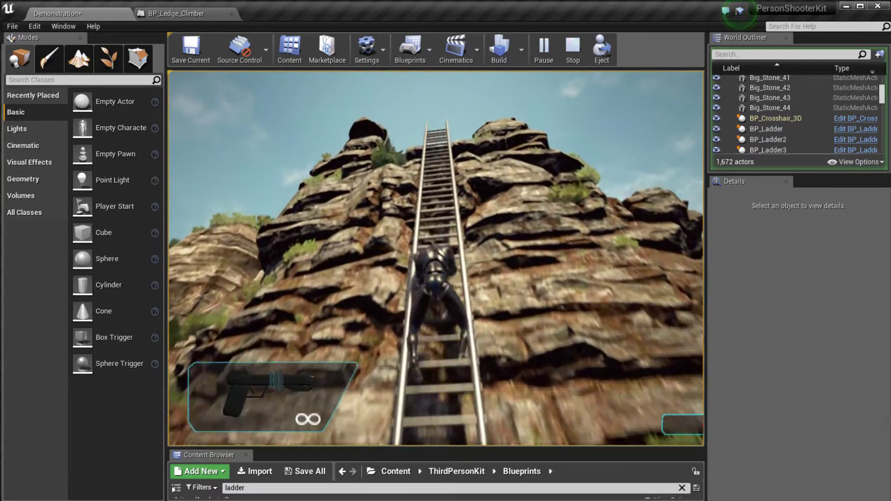
{"action": "key", "text": "w"}
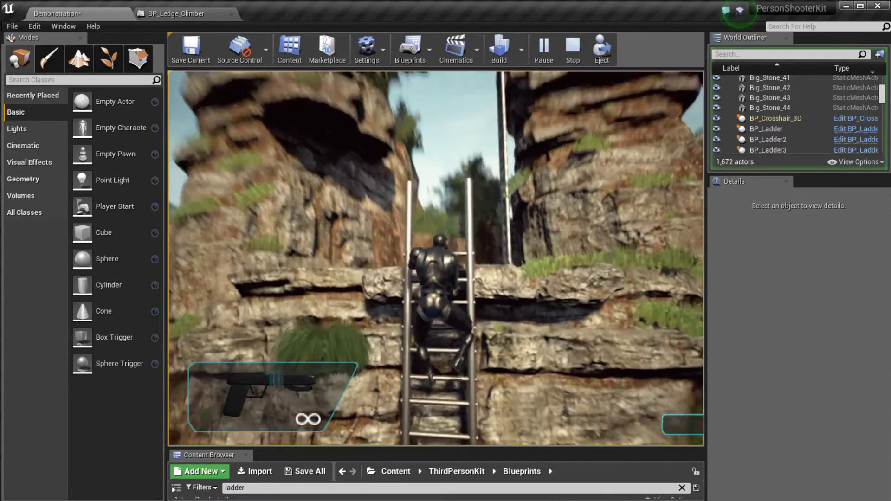
{"action": "key", "text": "w"}
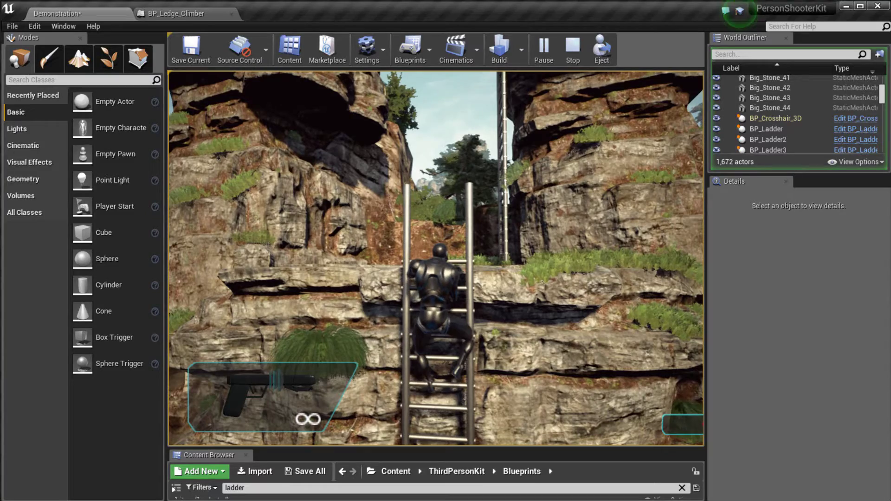
{"action": "key", "text": "s"}
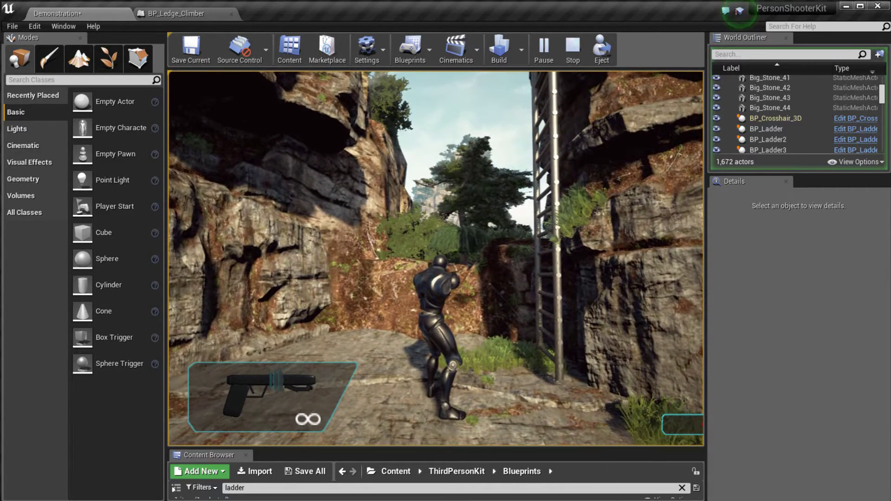
{"action": "key", "text": "Escape"}
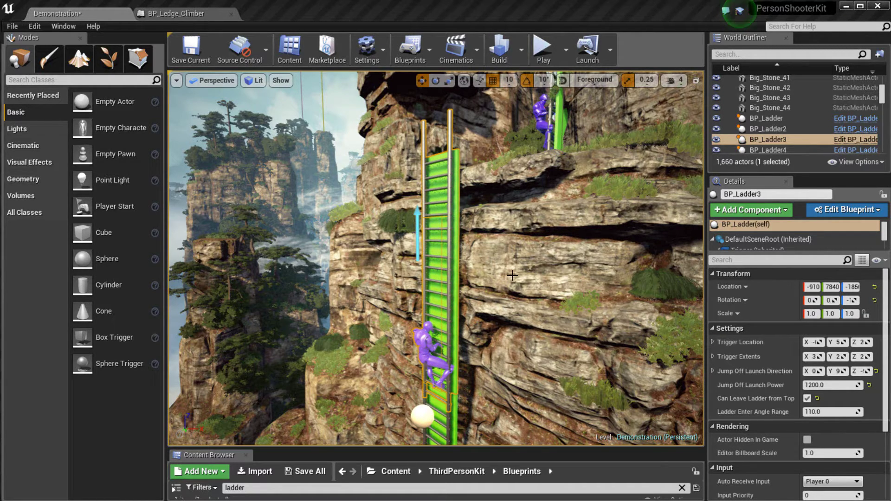
- Check BP_Ladder3's Jump Off Launch Direction values (0, 90, -90), then select BP_Ladder5
{"action": "scroll", "coordinate": [512, 275], "scroll_direction": "down", "scroll_amount": 5}
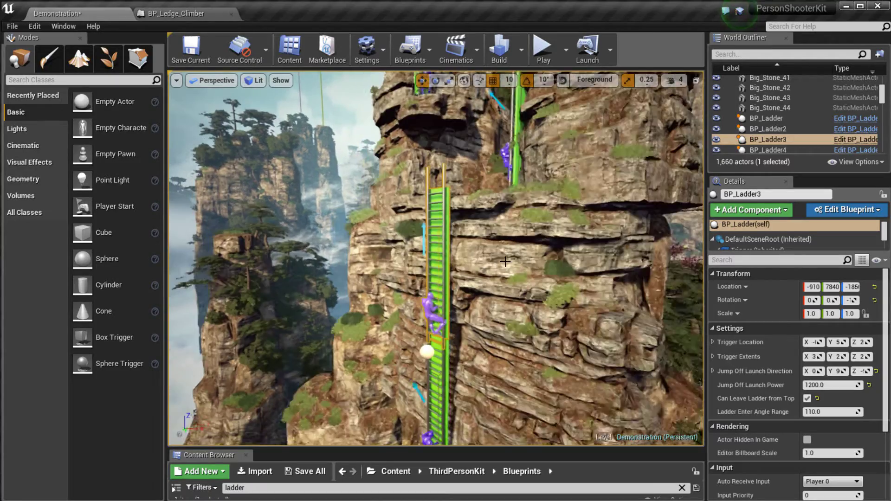
{"action": "middle_click_drag", "start_coordinate": [505, 262], "coordinate": [506, 305]}
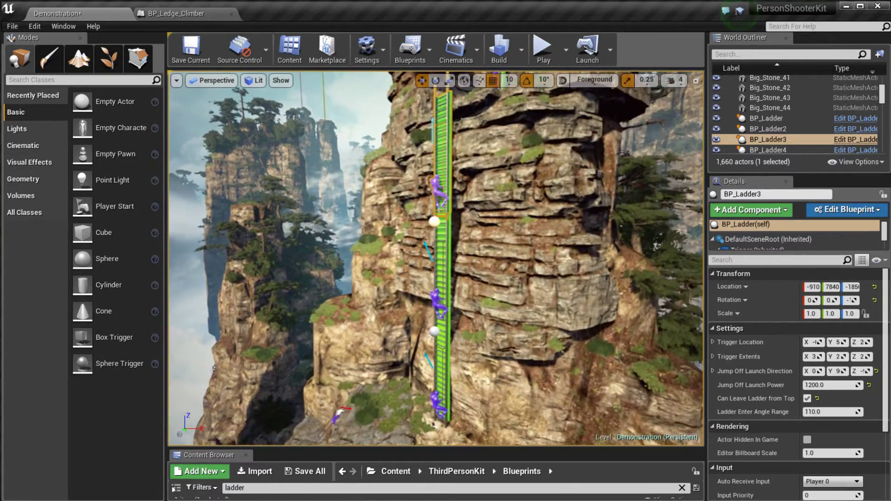
{"action": "scroll", "coordinate": [507, 306], "scroll_direction": "up", "scroll_amount": 3}
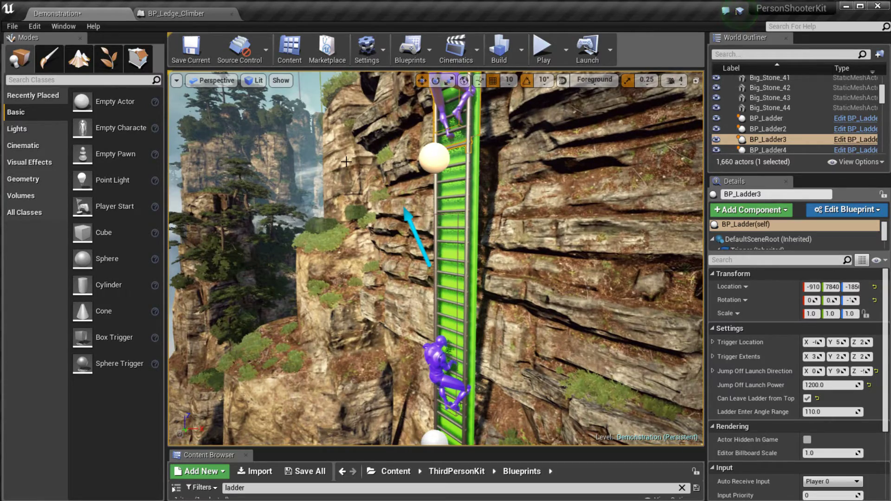
{"action": "right_click_drag", "start_coordinate": [541, 241], "coordinate": [542, 238]}
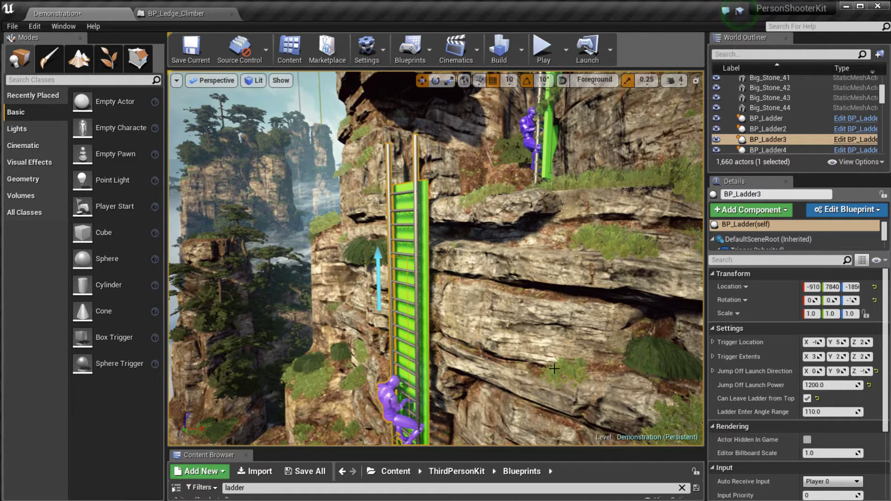
{"action": "left_click", "coordinate": [714, 372]}
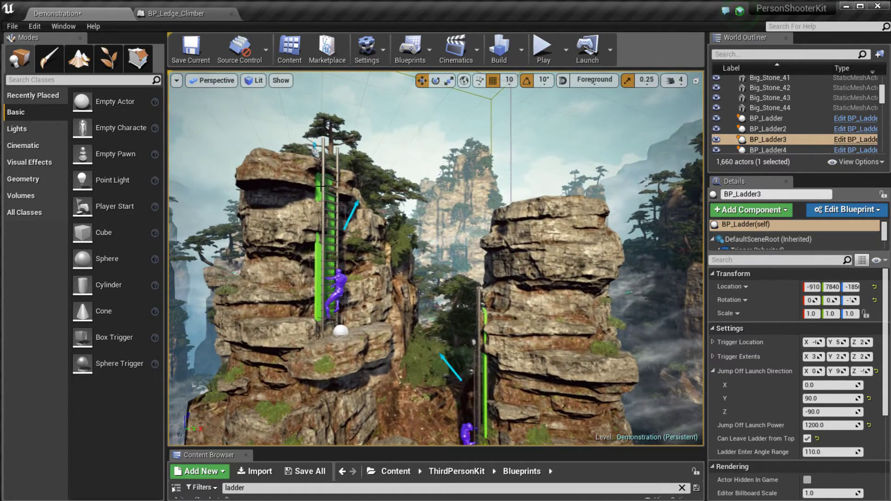
{"action": "left_click", "coordinate": [331, 251]}
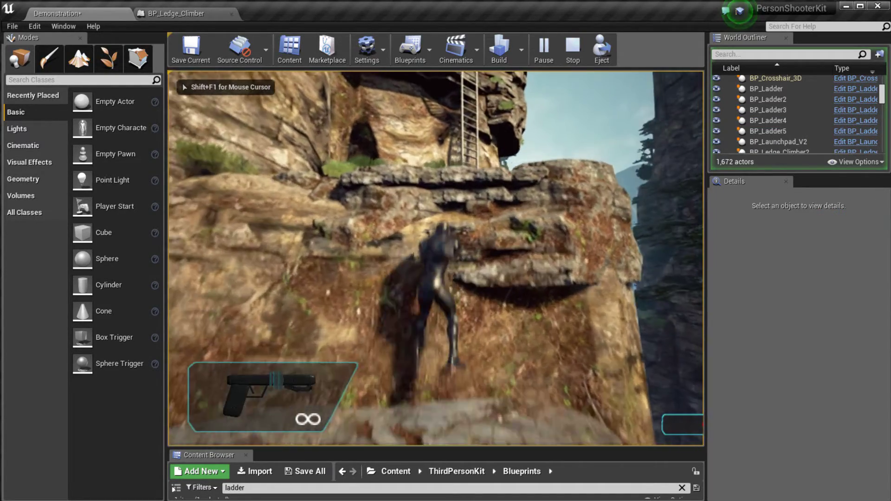
- Walk the character to the first ladder and climb it onto the ledge
{"action": "key", "text": "w"}
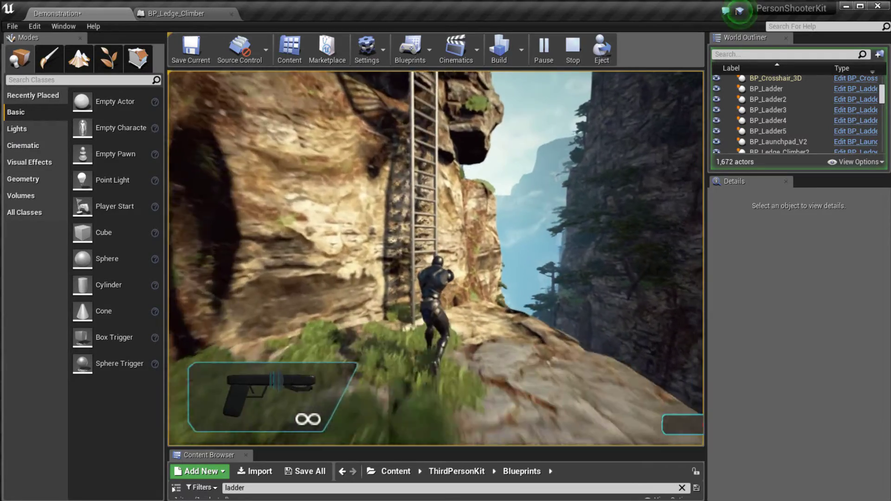
{"action": "key", "text": "w"}
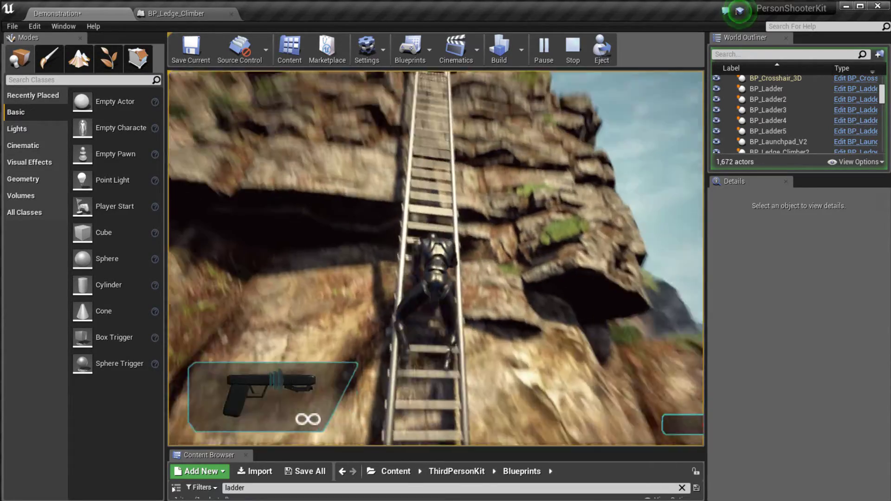
{"action": "key", "text": "w"}
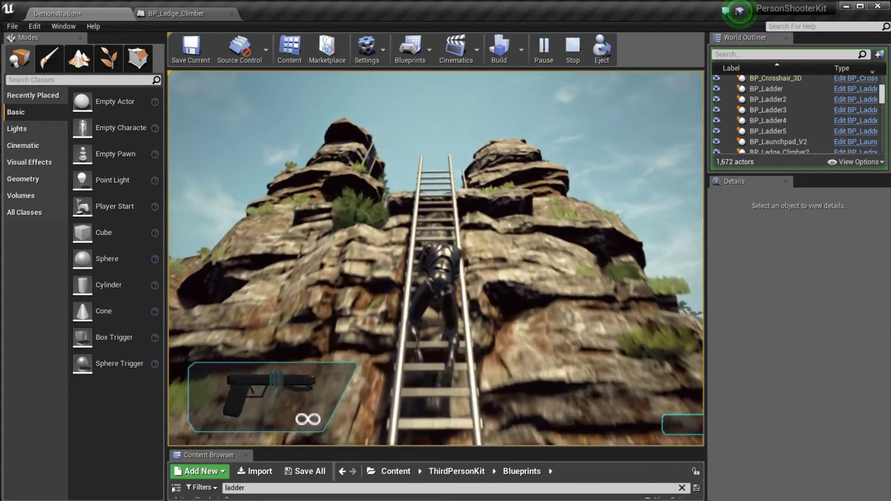
{"action": "key", "text": "w"}
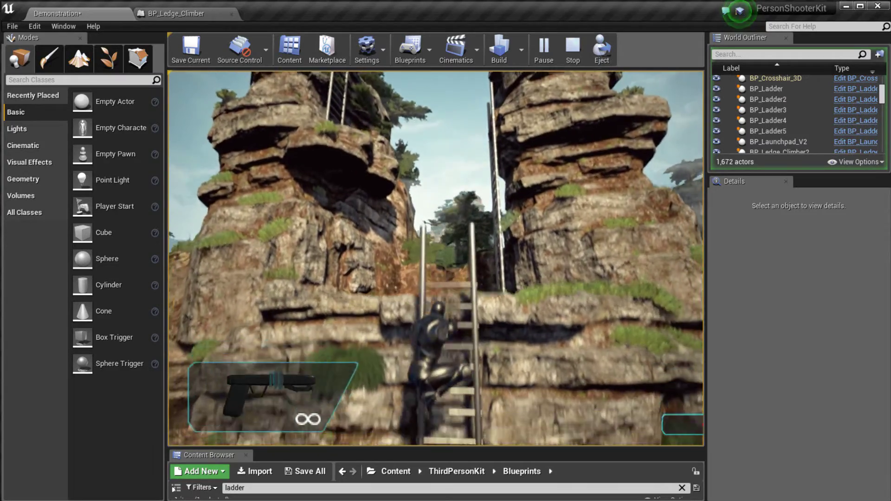
{"action": "key", "text": "w"}
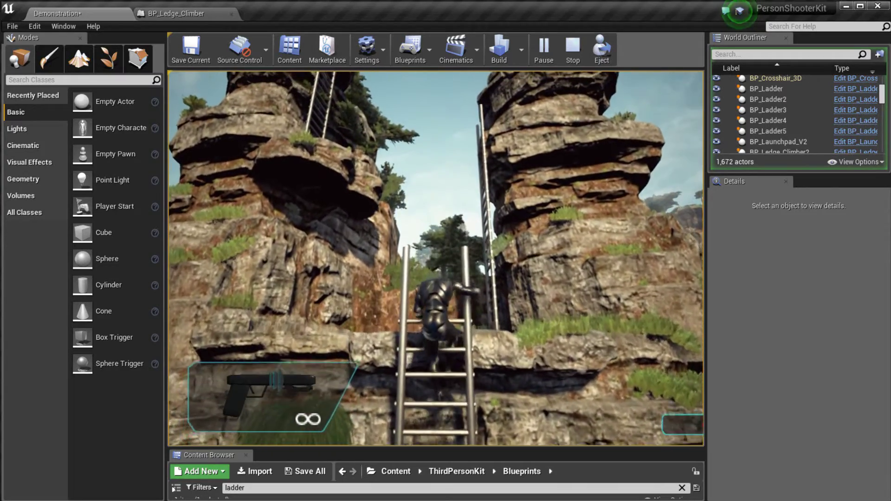
- Climb the next ladders across the canyon, ride the launchpad, and end the play session
{"action": "key", "text": "w"}
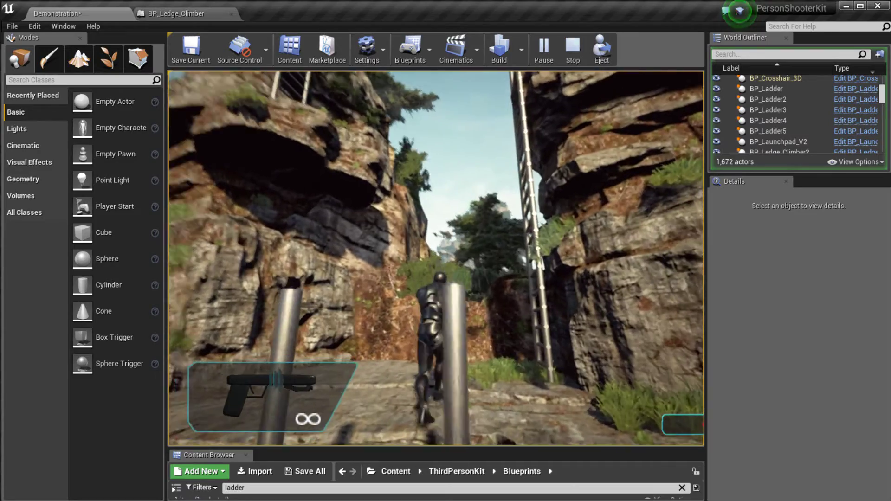
{"action": "key", "text": "w"}
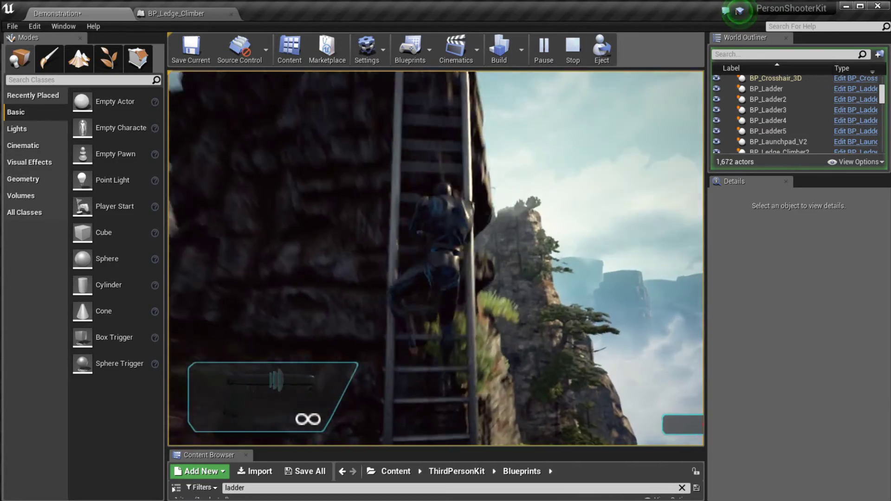
{"action": "key", "text": "w"}
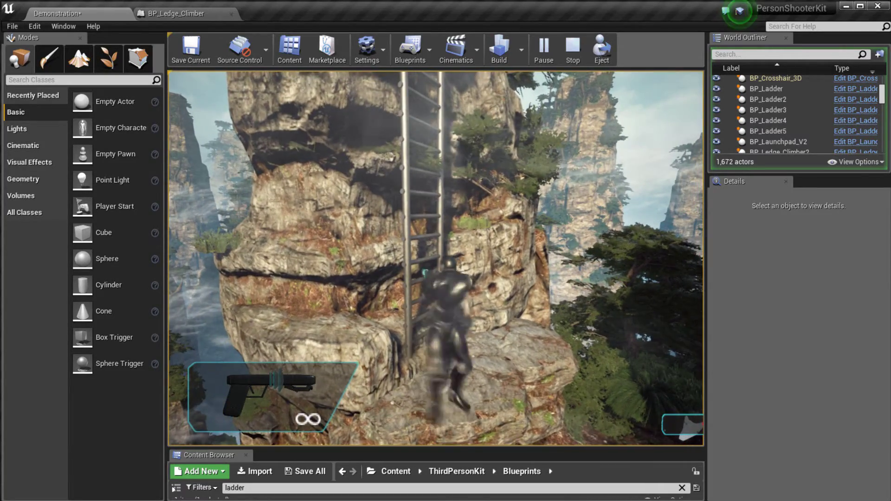
{"action": "key", "text": "w"}
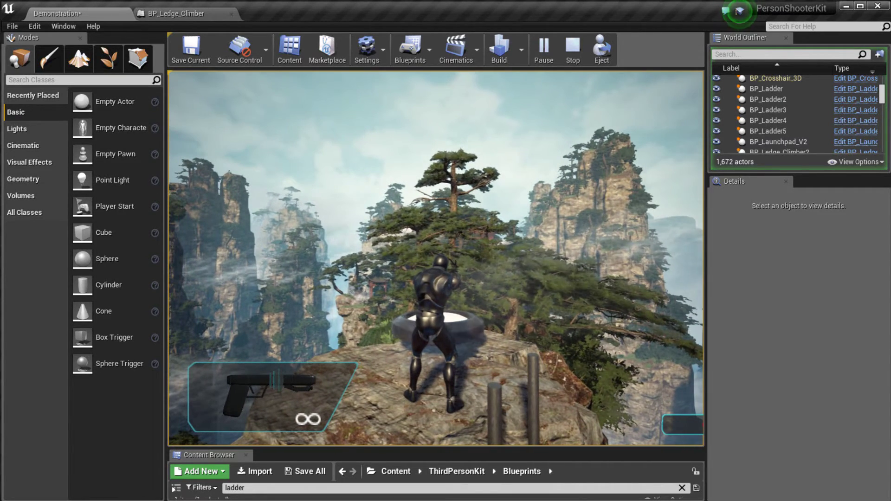
{"action": "key", "text": "w"}
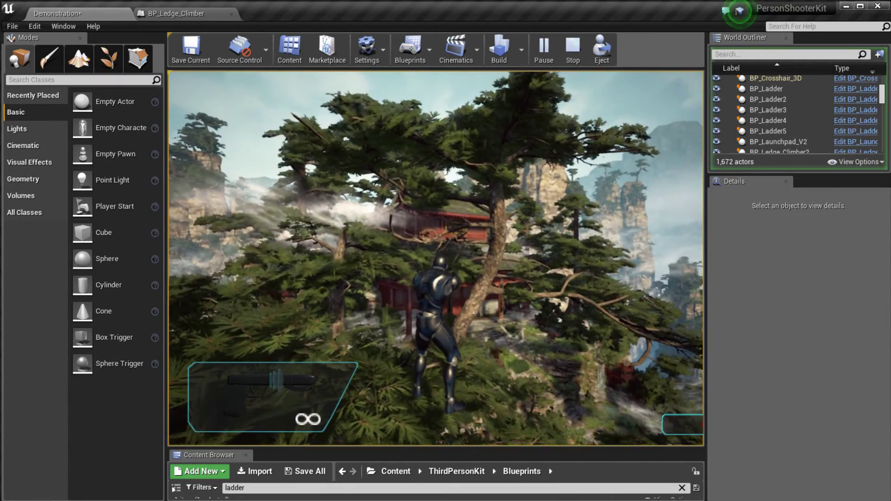
{"action": "key", "text": "Escape"}
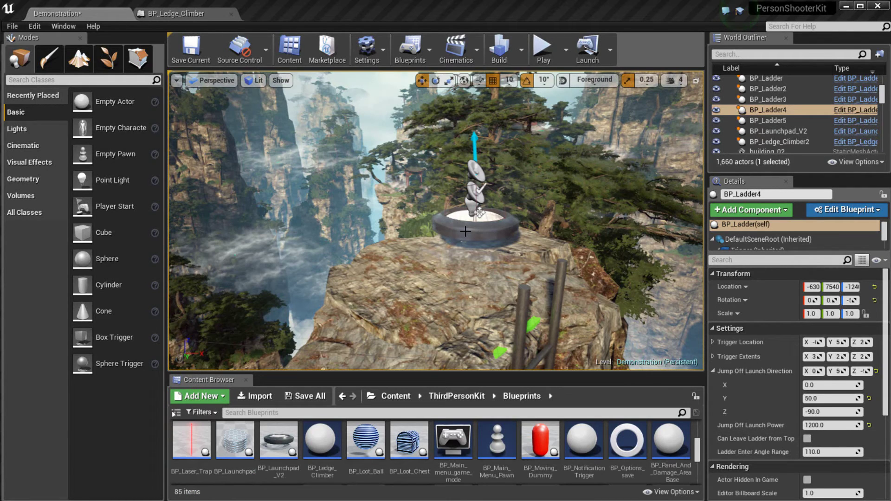
- Select BP_Launchpad_V2 on the cliff top and frame it, showing its 3200 launch power
{"action": "left_click", "coordinate": [466, 231]}
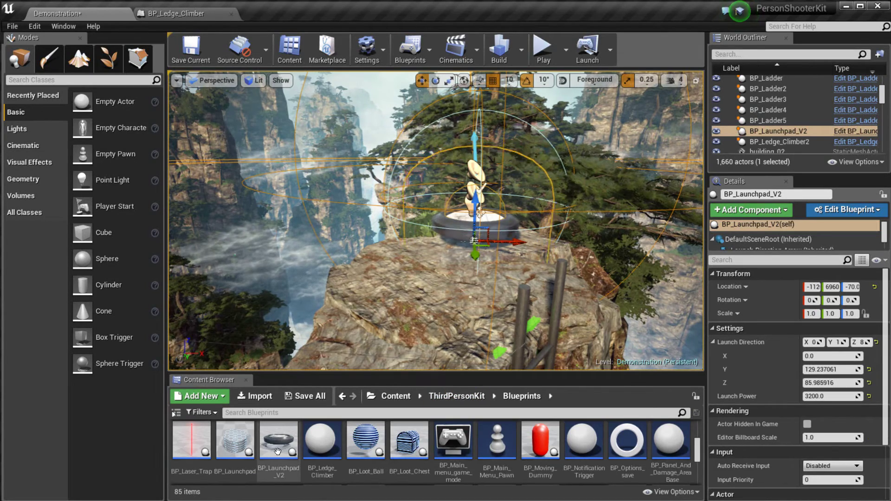
{"action": "mouse_move", "coordinate": [278, 453]}
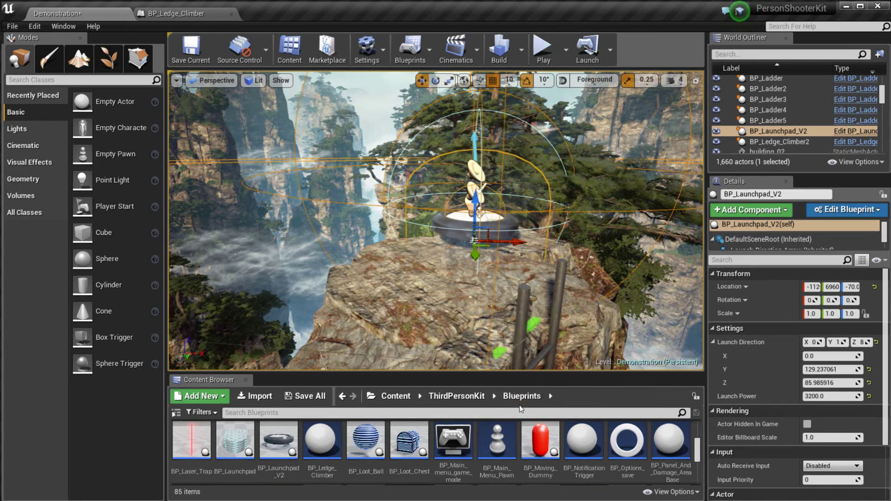
{"action": "key", "text": "f"}
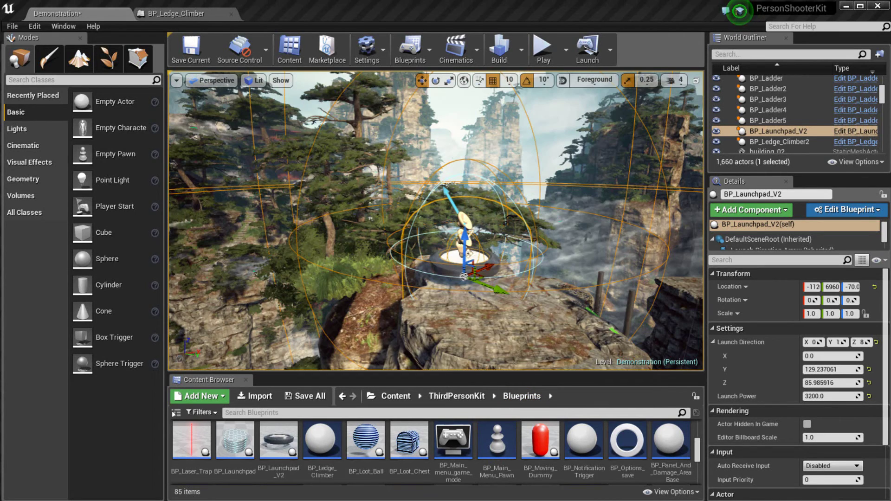